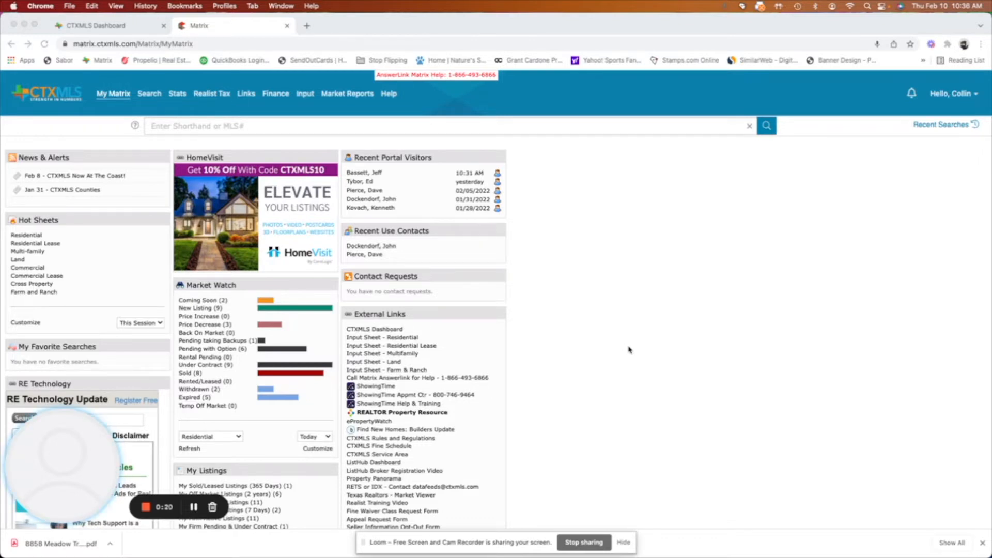
- Open the Quick search form for Land listings
{"action": "left_click", "coordinate": [187, 142]}
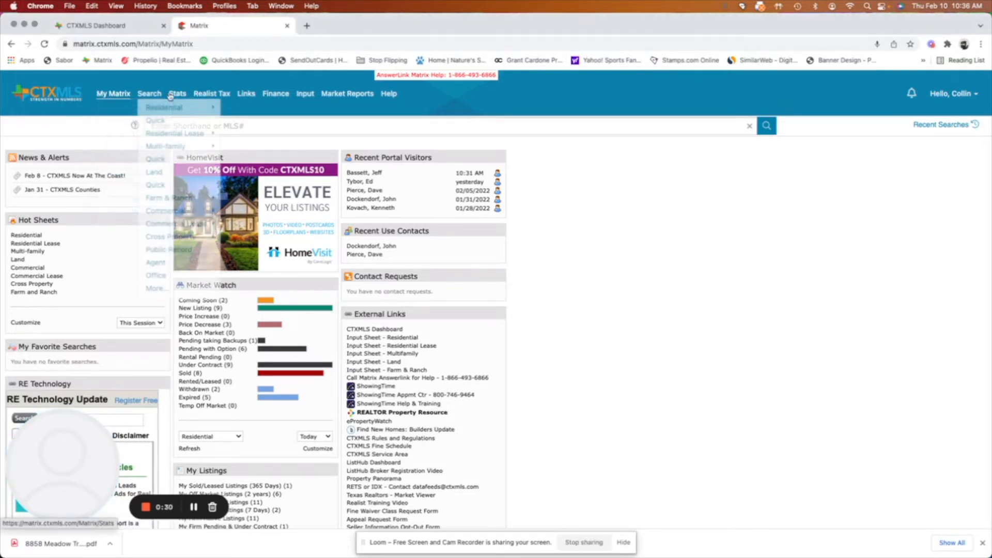
{"action": "left_click", "coordinate": [148, 94]}
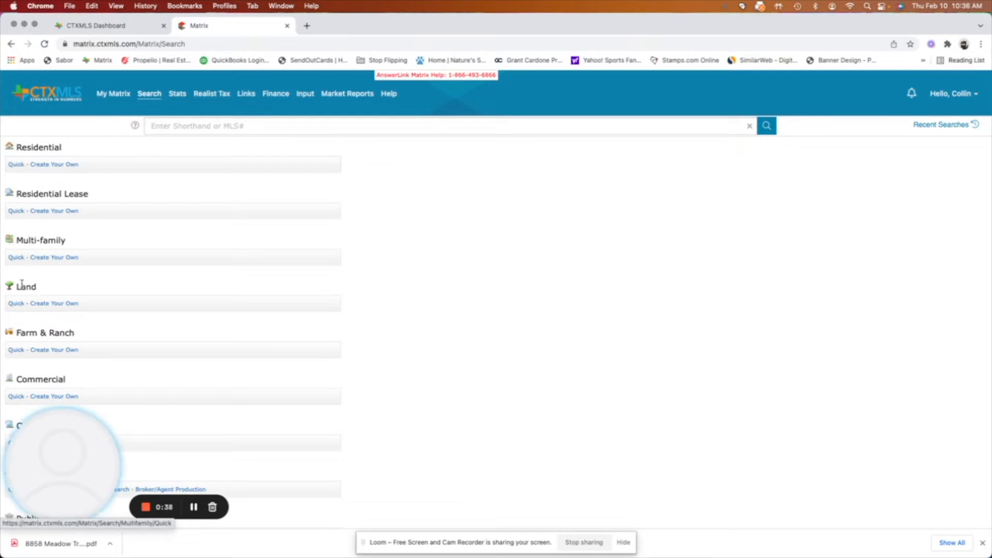
{"action": "left_click", "coordinate": [14, 304]}
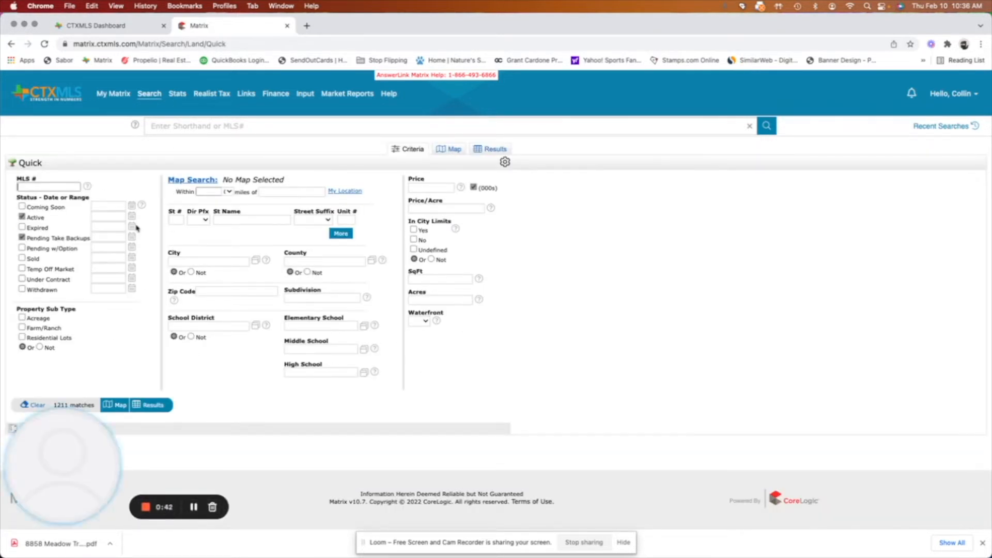
- Open the Create Your Own search for Land and review the additional search fields available to add
{"action": "key", "text": "super+["}
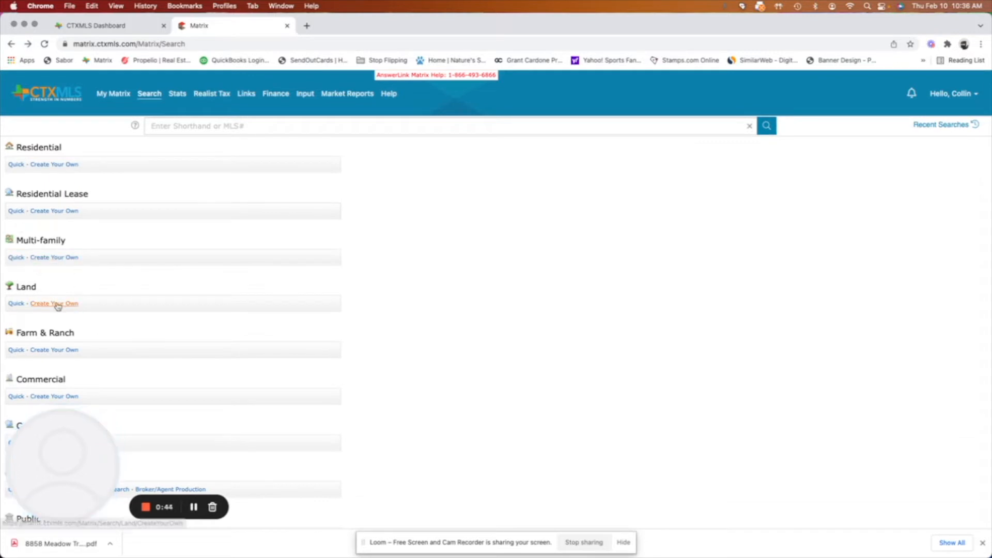
{"action": "left_click", "coordinate": [57, 305]}
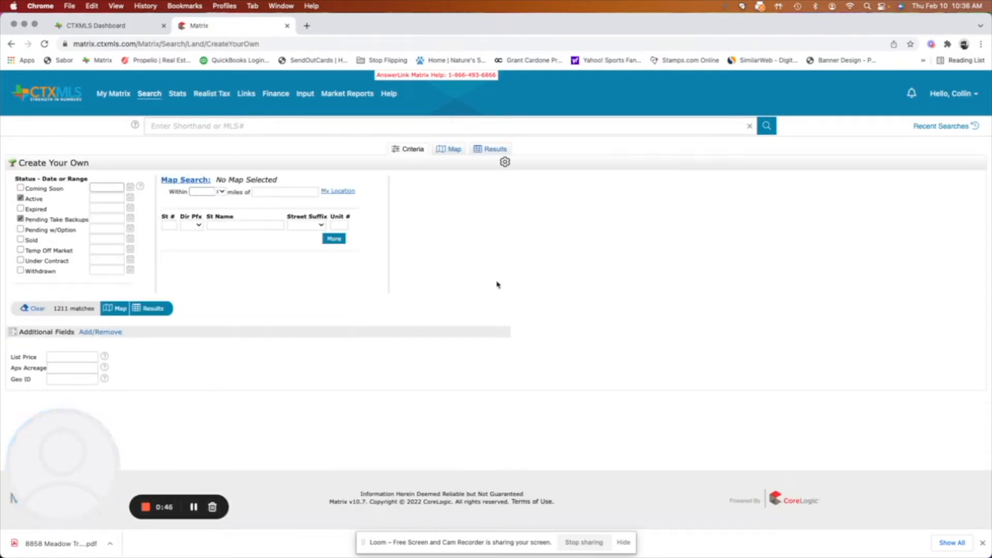
{"action": "left_click", "coordinate": [90, 332]}
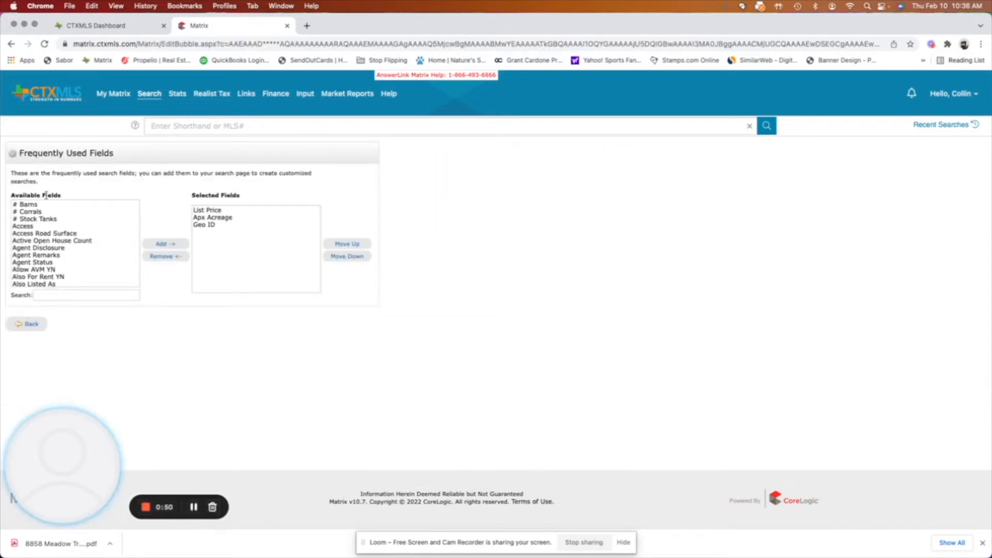
{"action": "scroll", "coordinate": [33, 266], "scroll_direction": "down", "scroll_amount": 20}
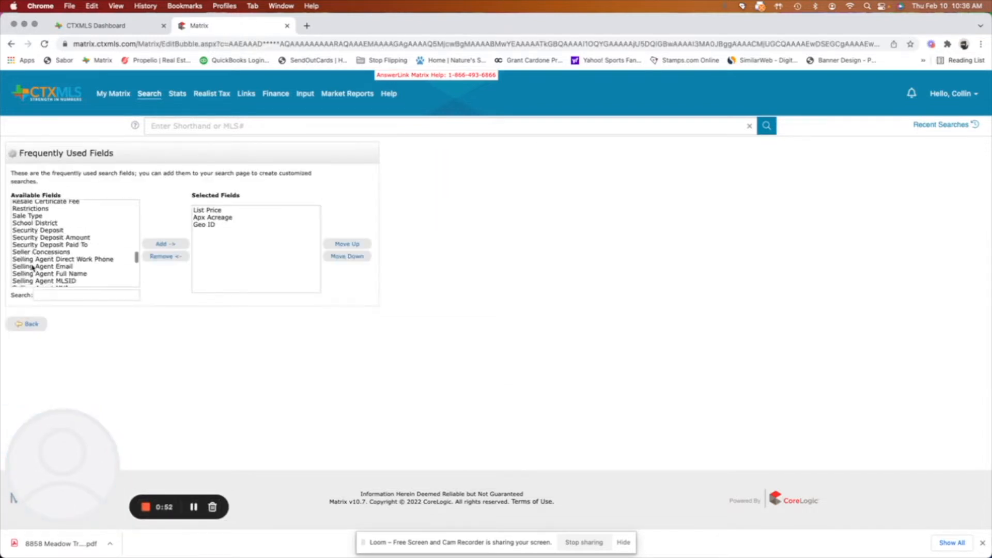
{"action": "scroll", "coordinate": [32, 268], "scroll_direction": "up", "scroll_amount": 10}
{"action": "scroll", "coordinate": [34, 248], "scroll_direction": "down", "scroll_amount": 5}
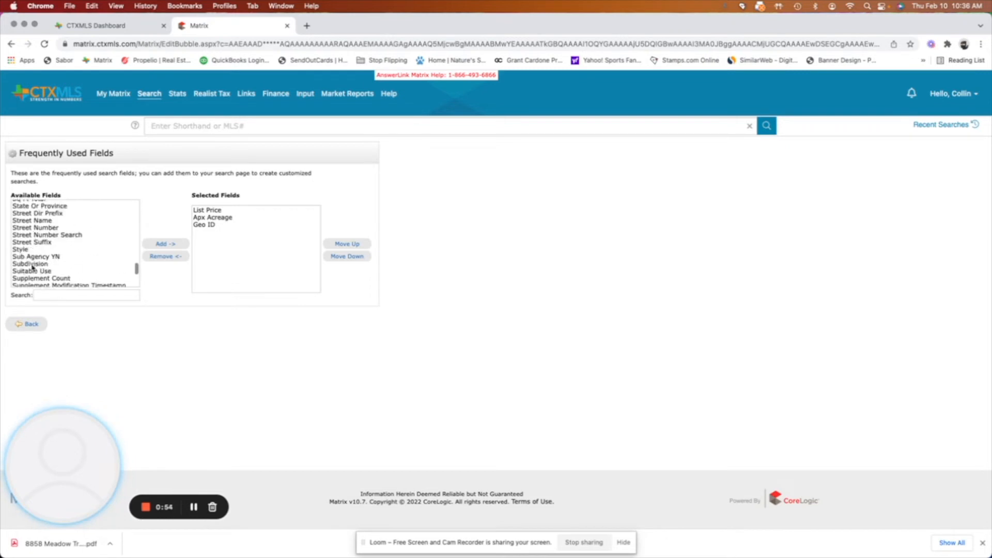
{"action": "scroll", "coordinate": [34, 248], "scroll_direction": "down", "scroll_amount": 1}
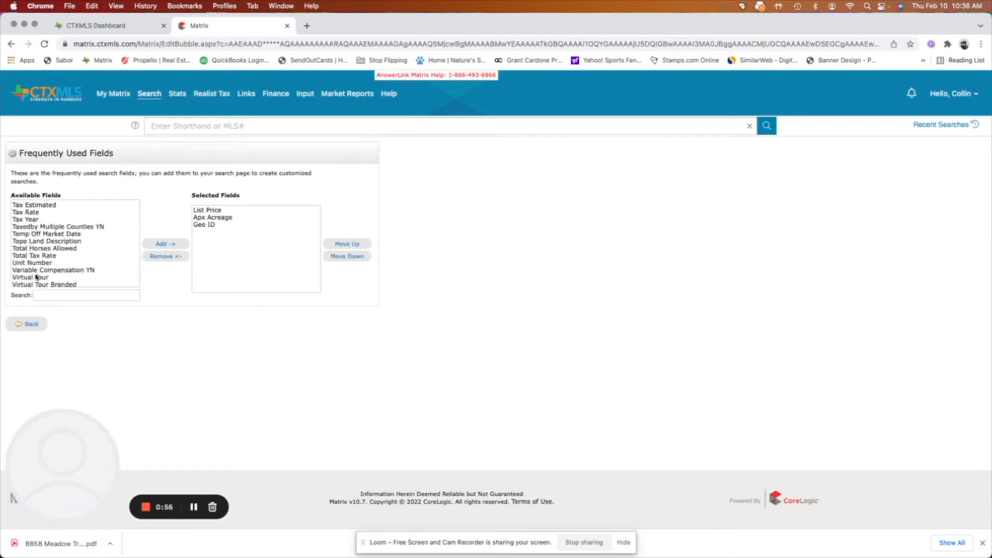
{"action": "scroll", "coordinate": [36, 277], "scroll_direction": "down", "scroll_amount": 5}
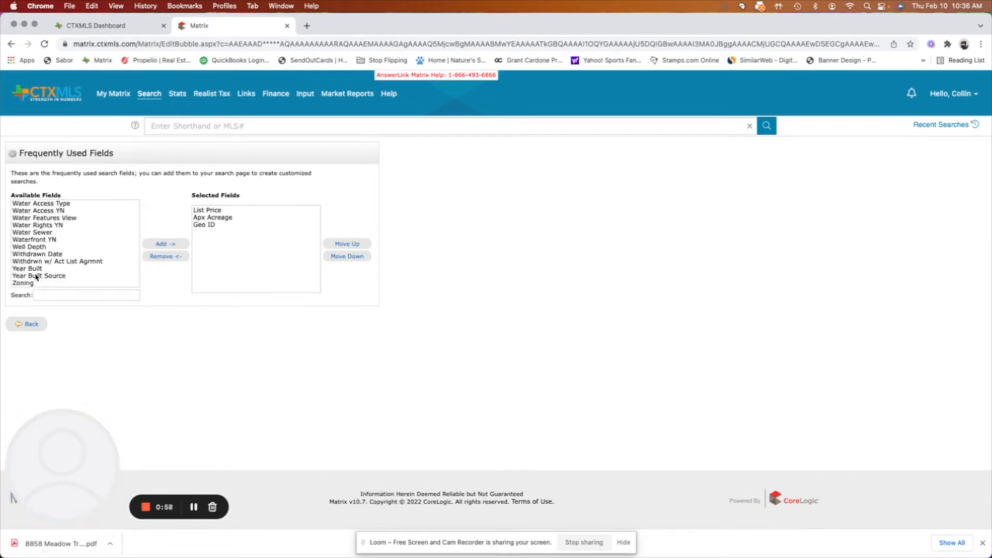
{"action": "left_click", "coordinate": [26, 327]}
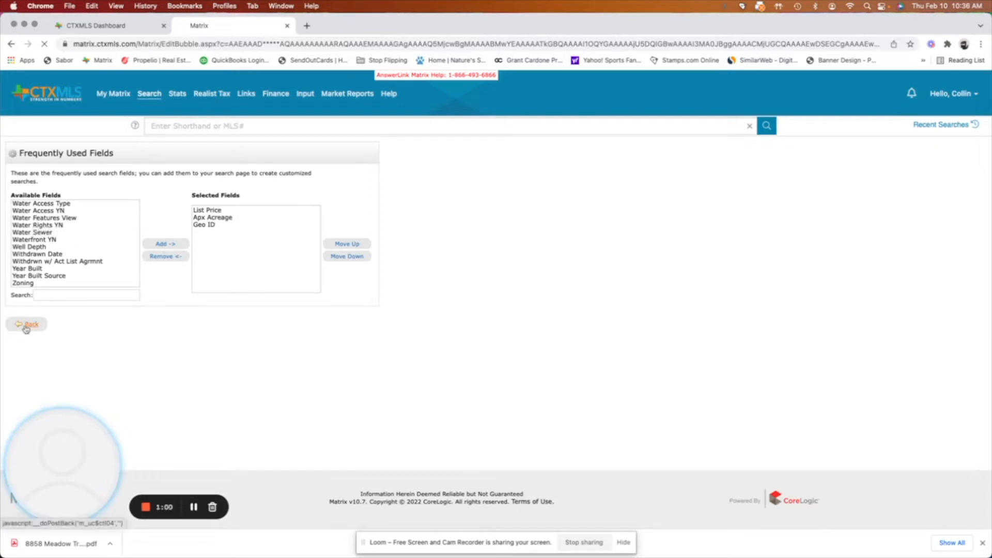
- Return to the list of search types and reopen the Quick search form for Land
{"action": "scroll", "coordinate": [82, 156], "scroll_direction": "left", "scroll_amount": 5}
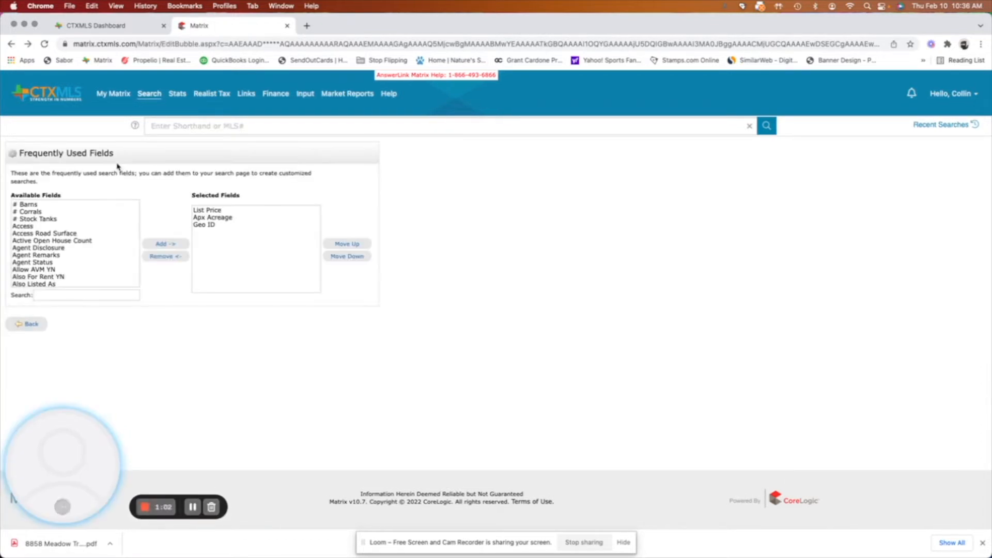
{"action": "scroll", "coordinate": [118, 167], "scroll_direction": "left", "scroll_amount": 5}
{"action": "scroll", "coordinate": [47, 226], "scroll_direction": "left", "scroll_amount": 5}
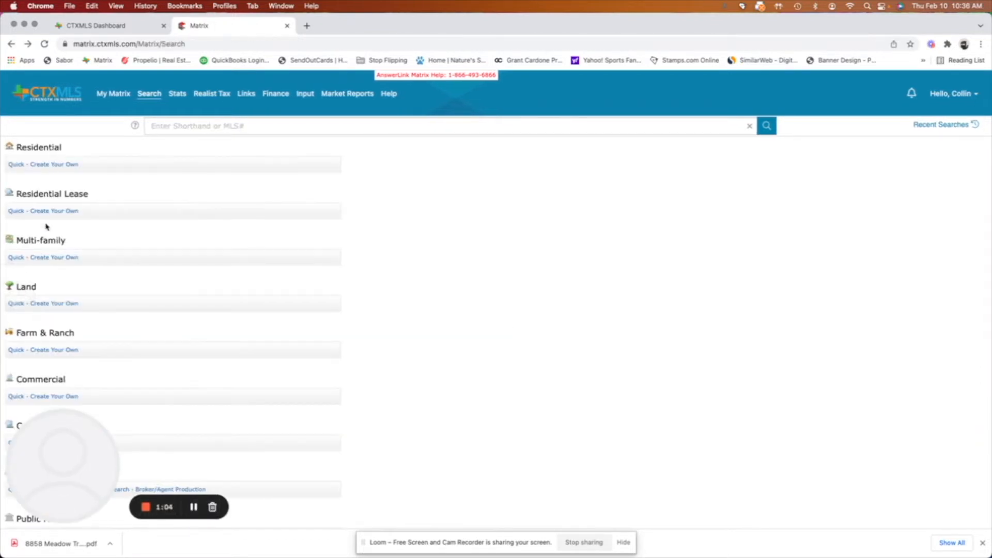
{"action": "left_click", "coordinate": [15, 304]}
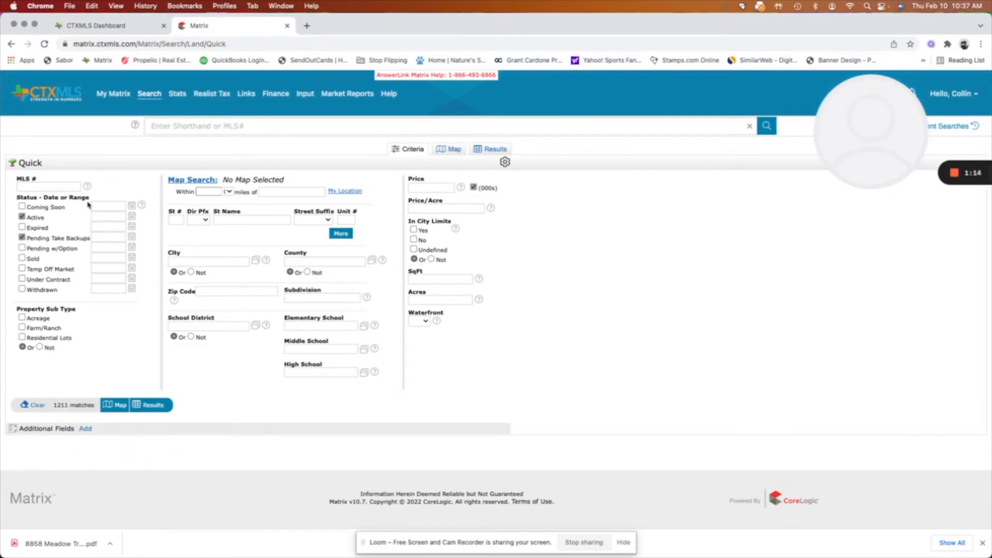
- View the land listings on the map around Canyon Lake and New Braunfels, and return to the search criteria
{"action": "left_click", "coordinate": [193, 180]}
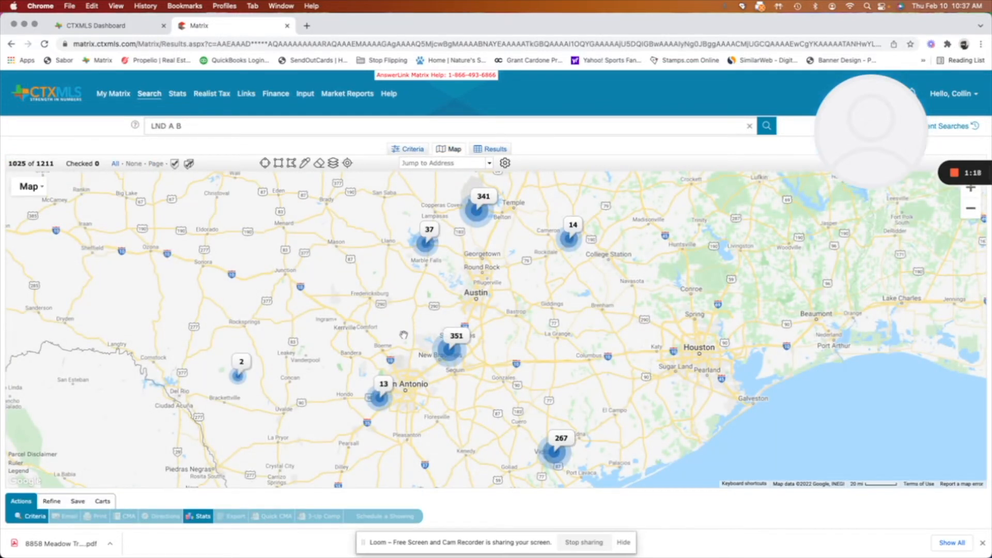
{"action": "scroll", "coordinate": [417, 345], "scroll_direction": "up", "scroll_amount": 5}
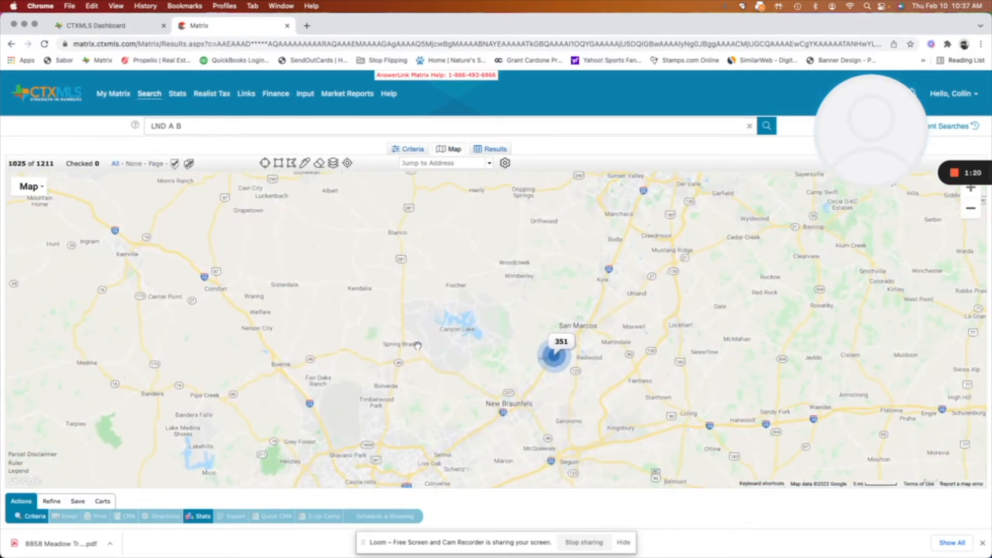
{"action": "scroll", "coordinate": [401, 362], "scroll_direction": "up", "scroll_amount": 2}
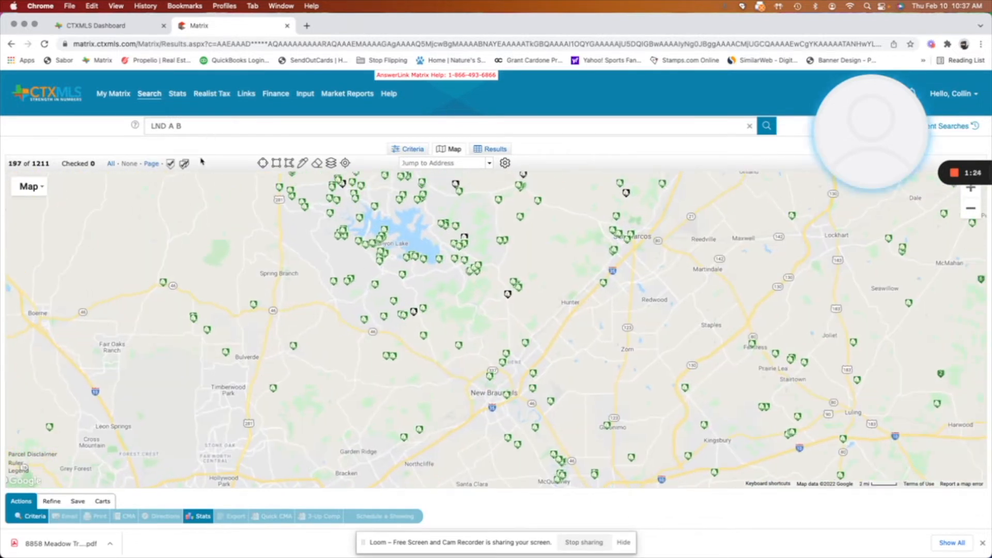
{"action": "left_click", "coordinate": [33, 516]}
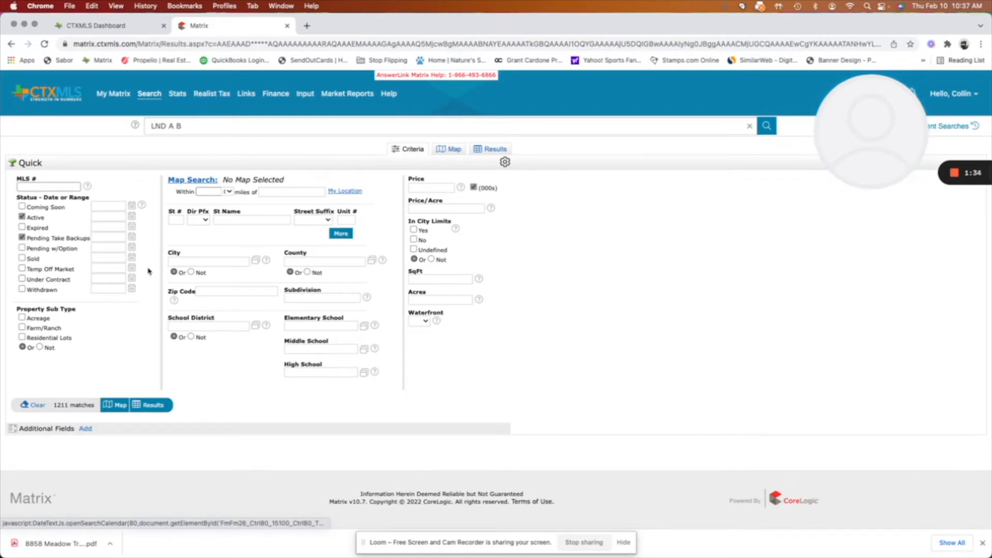
- Limit the land search to within 3 miles of Seguin, TX 78155, USA
{"action": "left_click", "coordinate": [279, 192]}
{"action": "type", "text": "Seguin"}
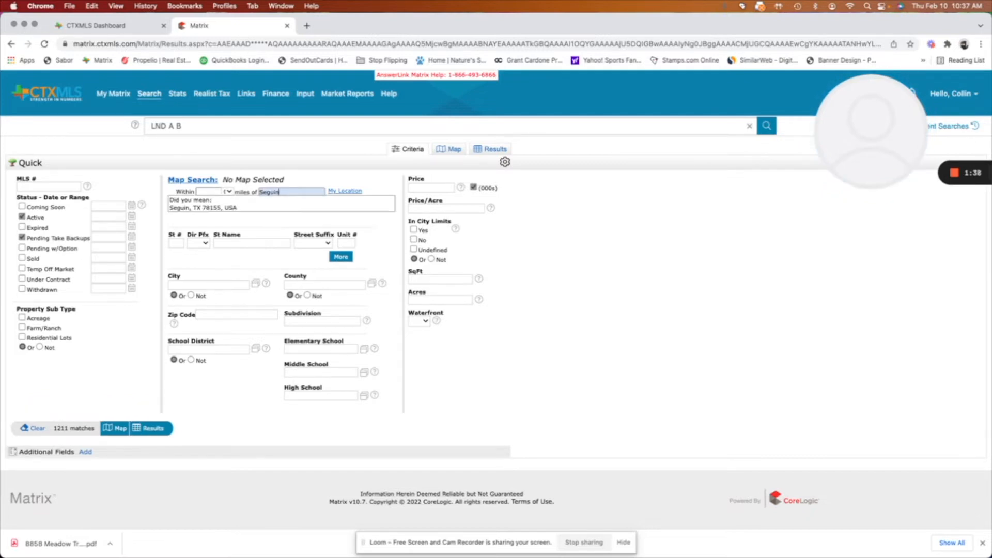
{"action": "left_click", "coordinate": [214, 207]}
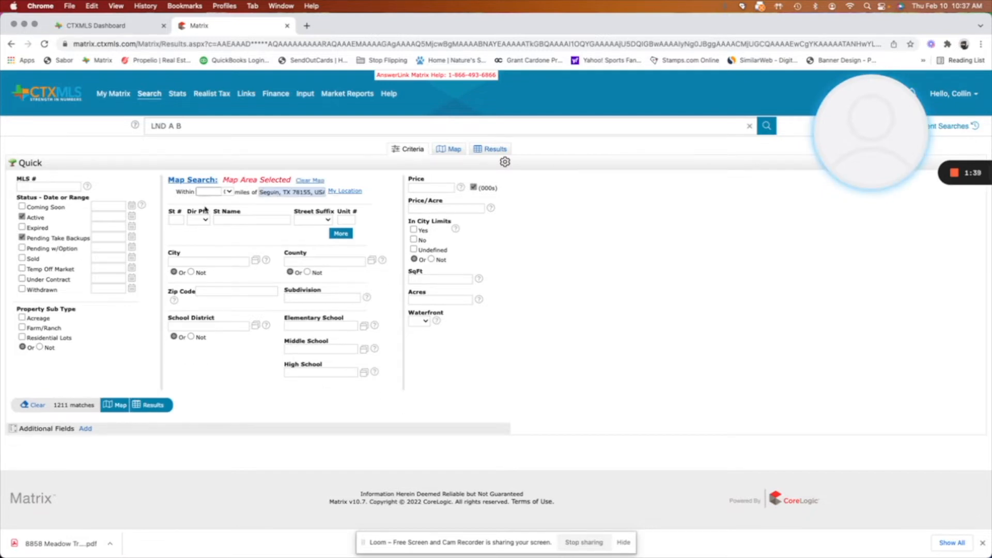
{"action": "left_click", "coordinate": [228, 191]}
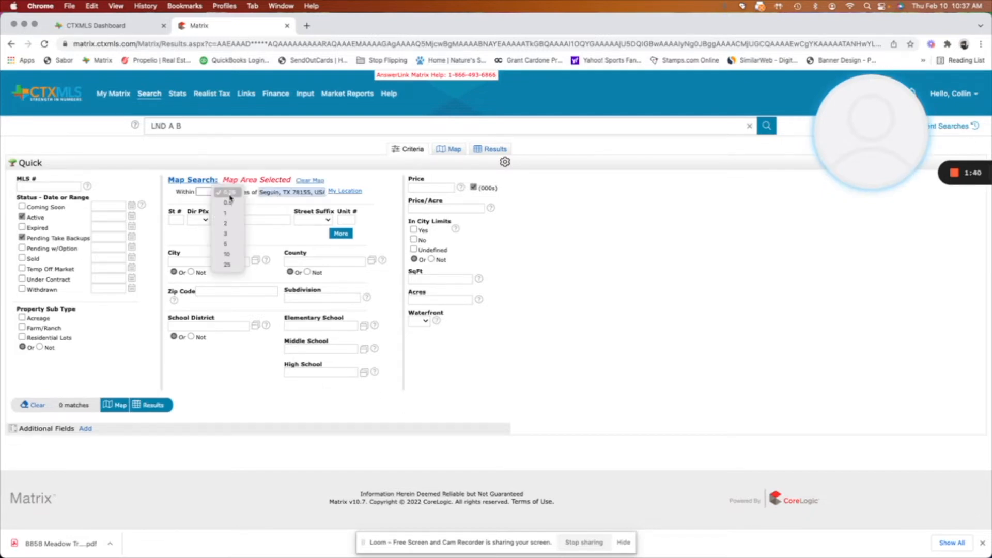
{"action": "left_click", "coordinate": [229, 236]}
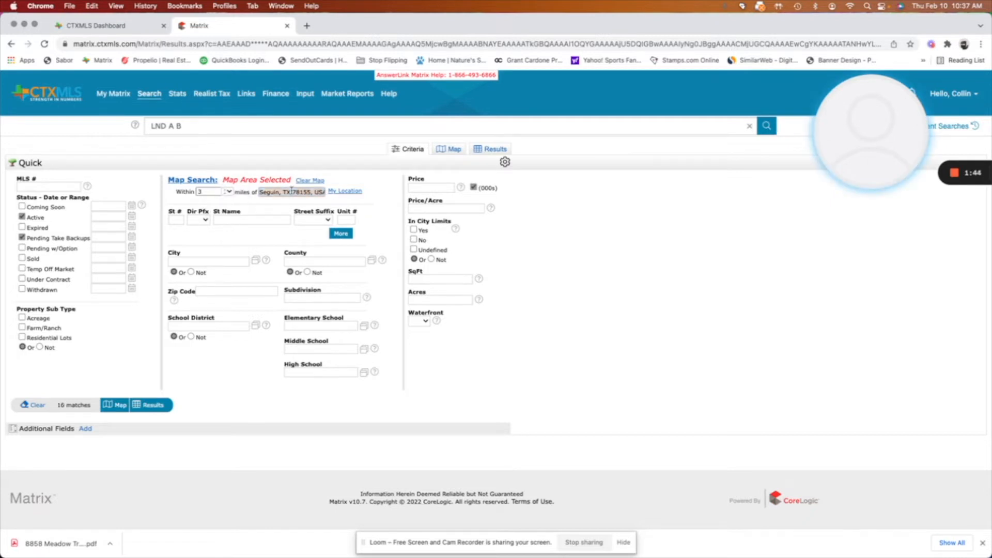
- Try to empty the location and radius fields, check the search area on the map, and return to the criteria
{"action": "key", "text": "BackSpace"}
{"action": "left_click", "coordinate": [207, 193]}
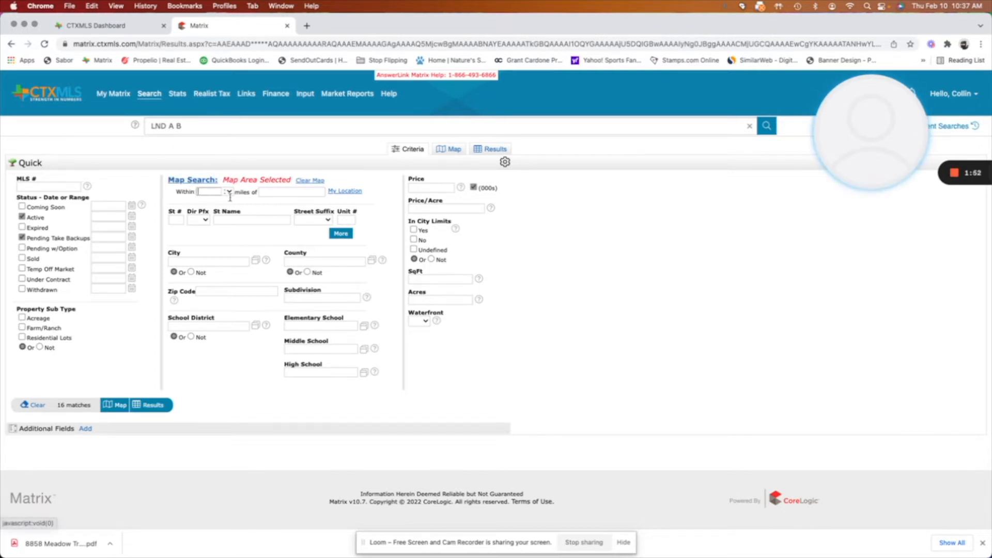
{"action": "left_click", "coordinate": [189, 180]}
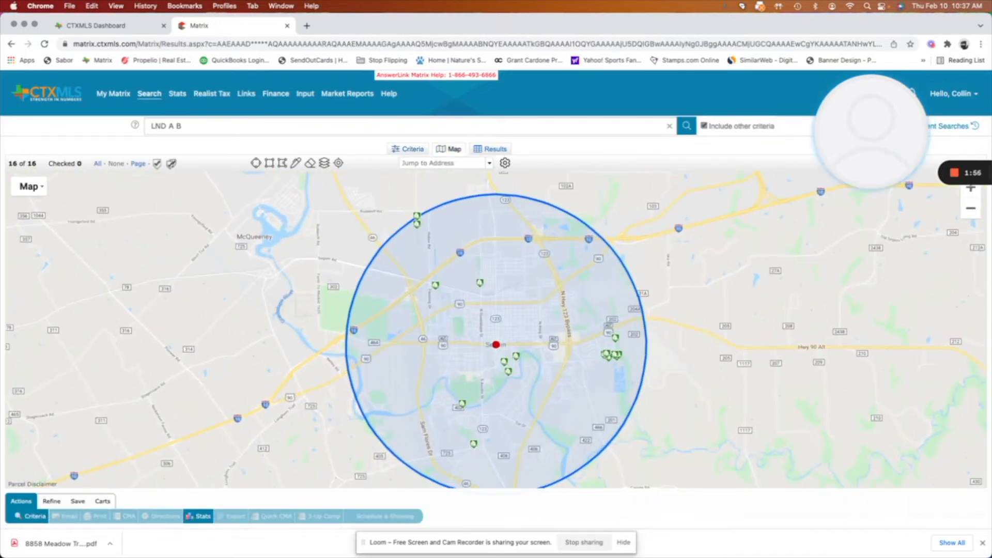
{"action": "left_click", "coordinate": [32, 516]}
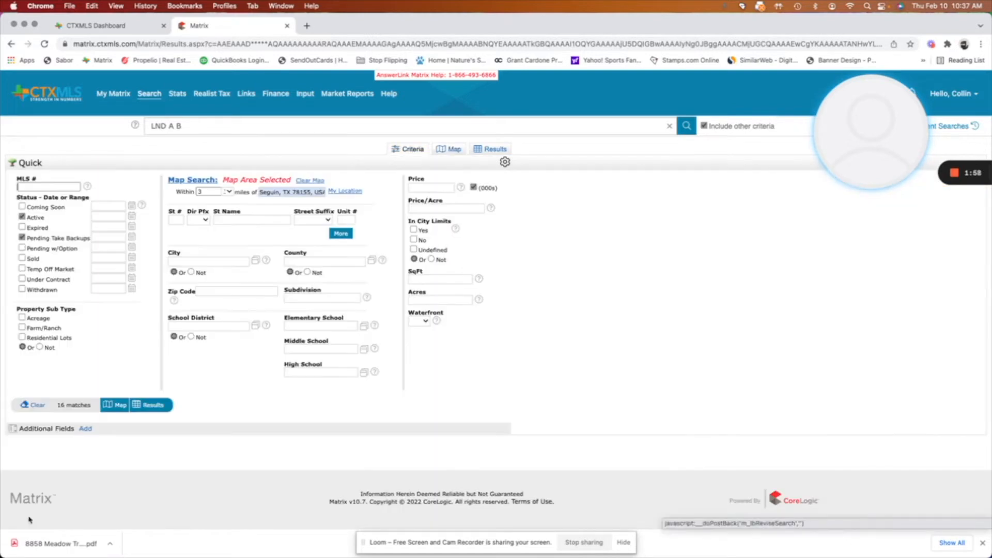
- Remove the Seguin location and clear the selected map area from the criteria
{"action": "left_click_drag", "start_coordinate": [323, 191], "coordinate": [261, 191]}
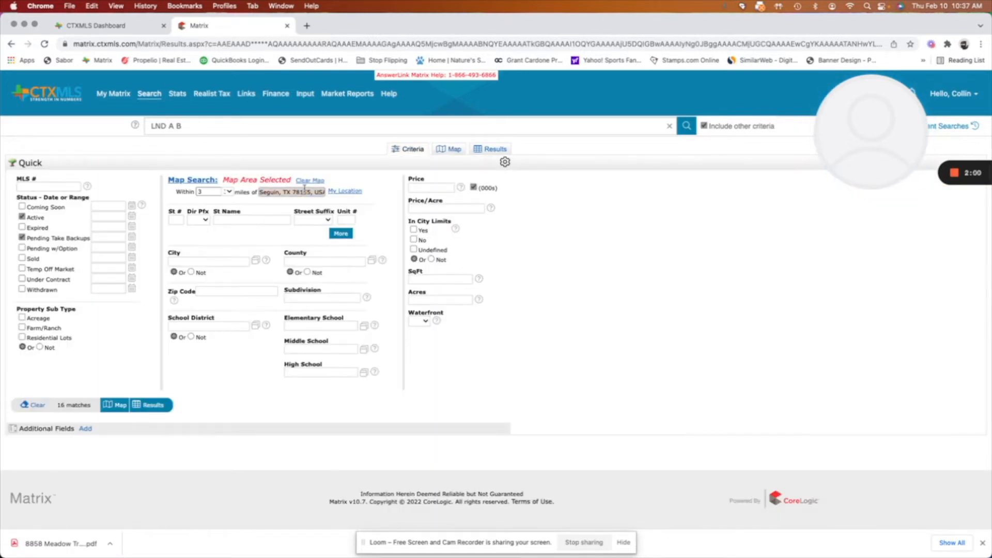
{"action": "key", "text": "BackSpace"}
{"action": "left_click", "coordinate": [227, 191]}
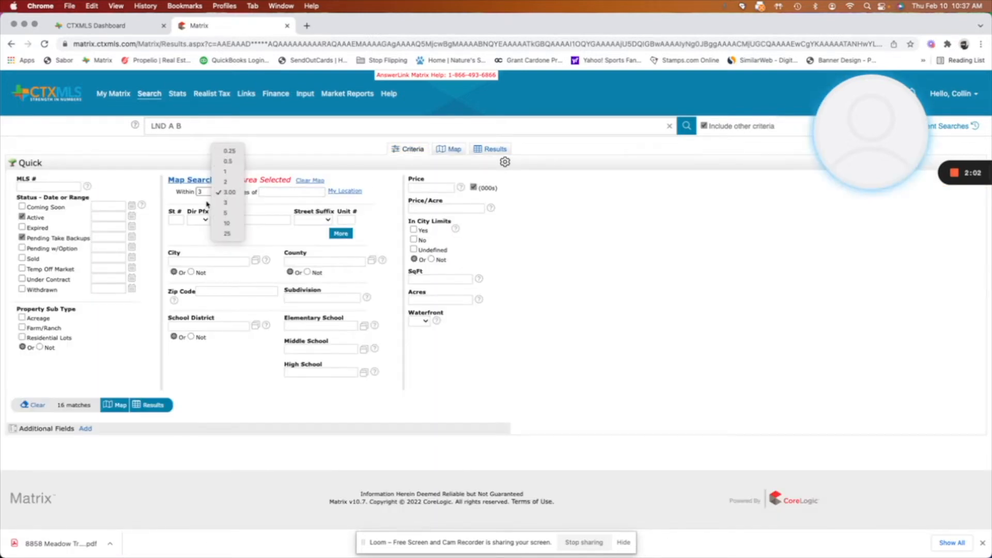
{"action": "left_click", "coordinate": [307, 182]}
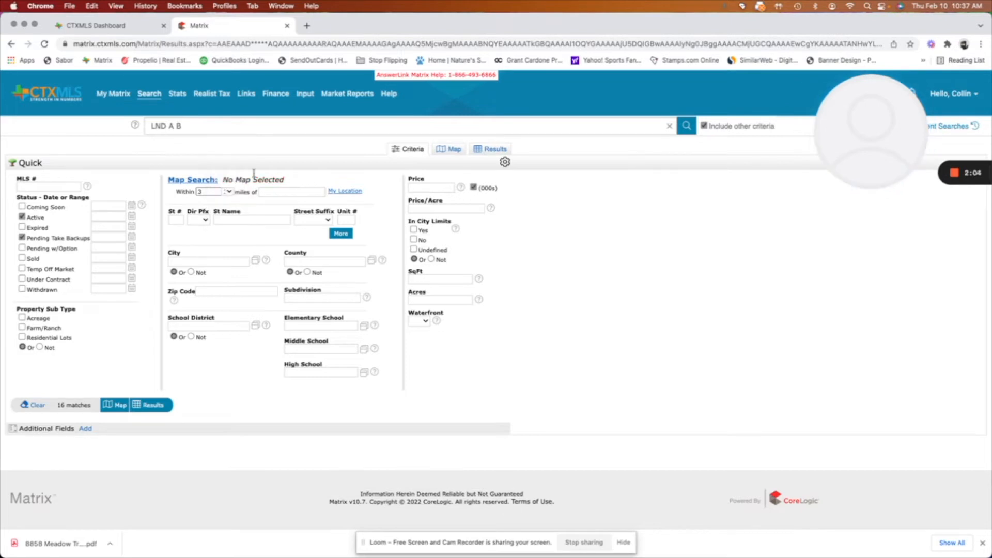
- Draw a six-sided polygon search area on the map, from Canyon Lake south toward New Braunfels
{"action": "left_click", "coordinate": [196, 180]}
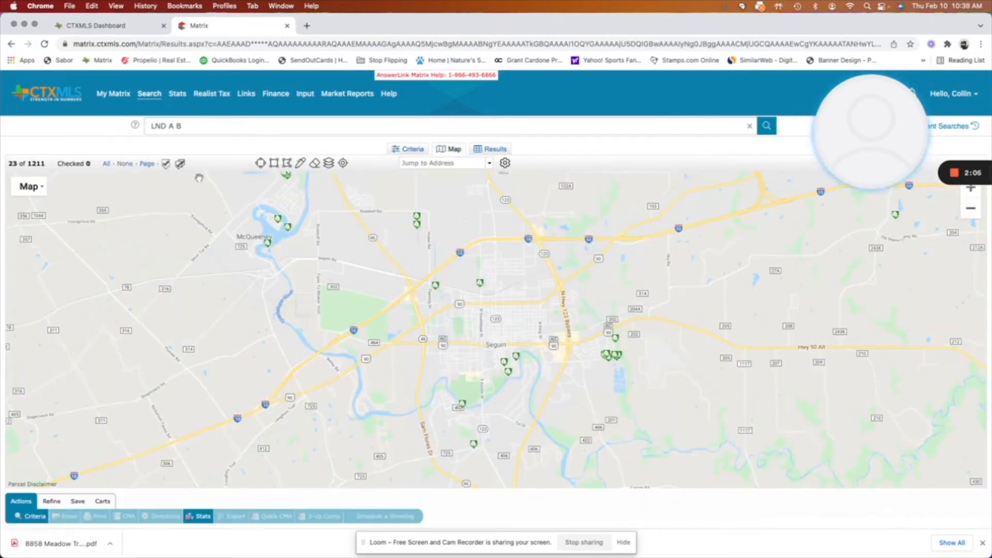
{"action": "left_click_drag", "start_coordinate": [107, 341], "coordinate": [441, 358]}
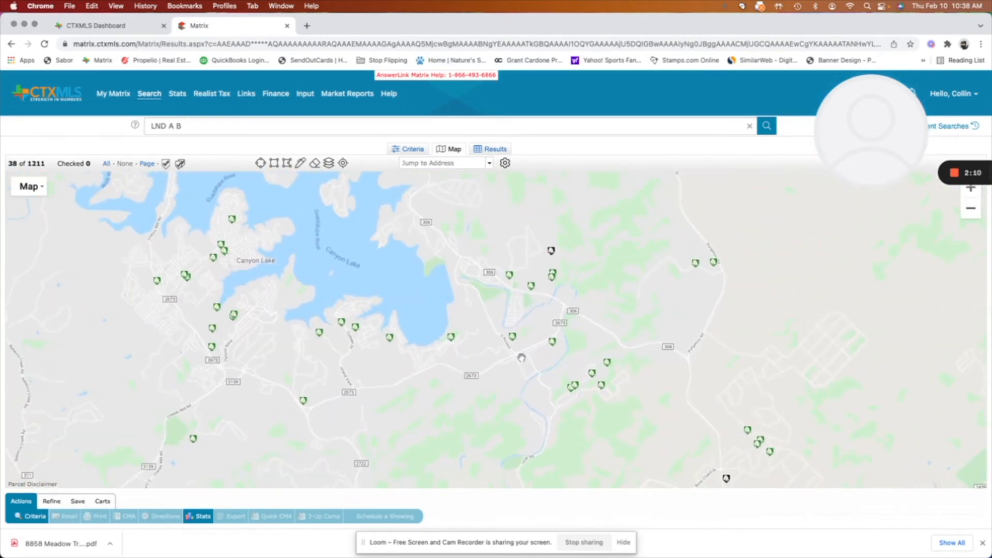
{"action": "left_click", "coordinate": [971, 208]}
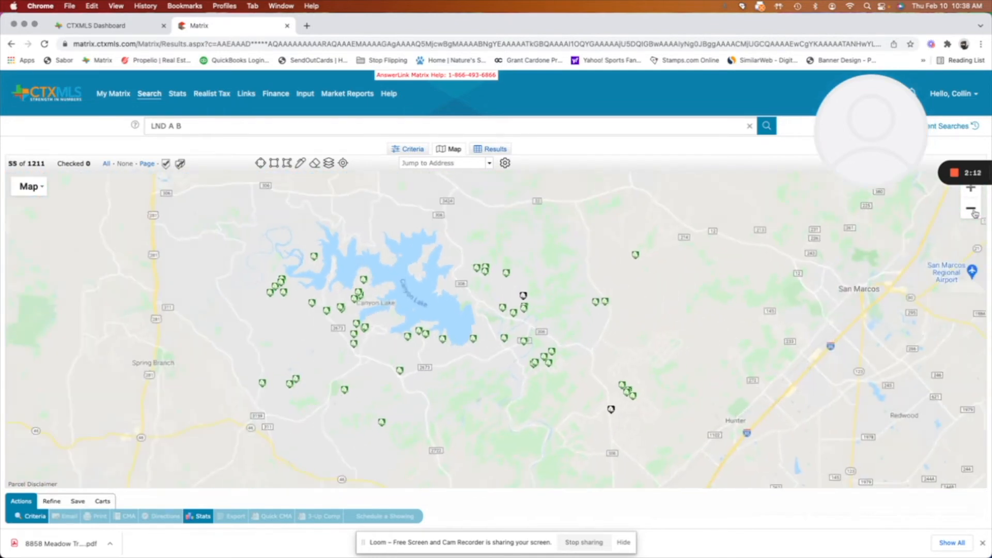
{"action": "left_click_drag", "start_coordinate": [426, 339], "coordinate": [427, 324]}
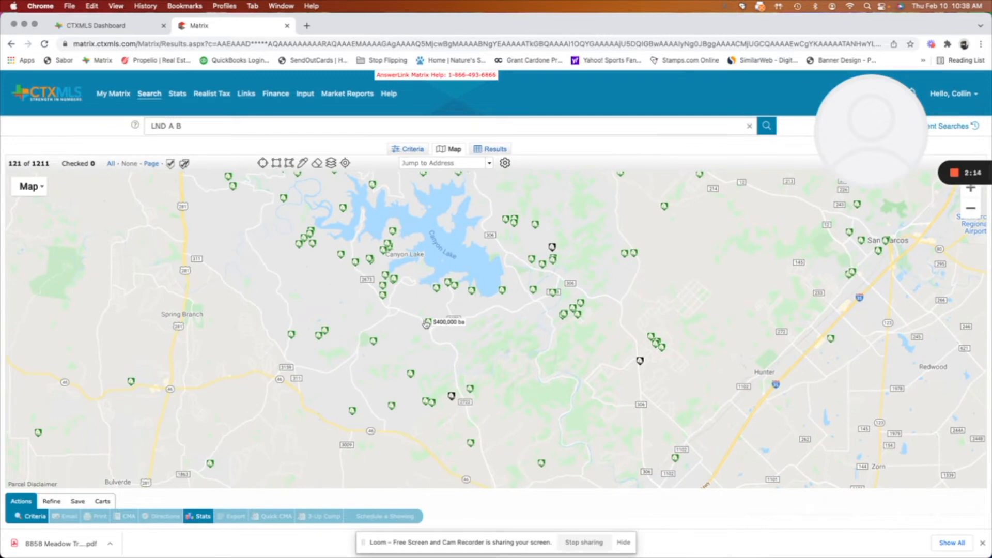
{"action": "left_click", "coordinate": [971, 209]}
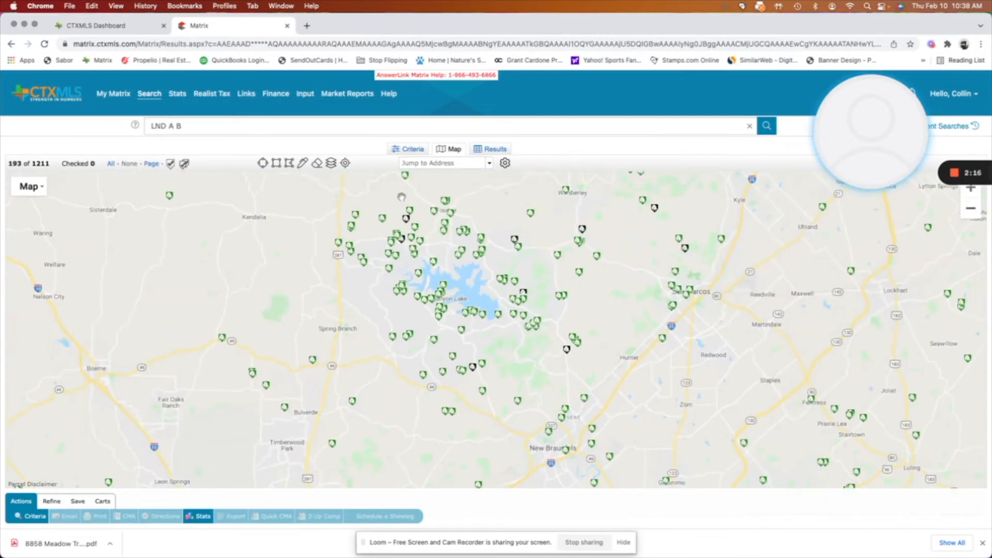
{"action": "left_click", "coordinate": [289, 162]}
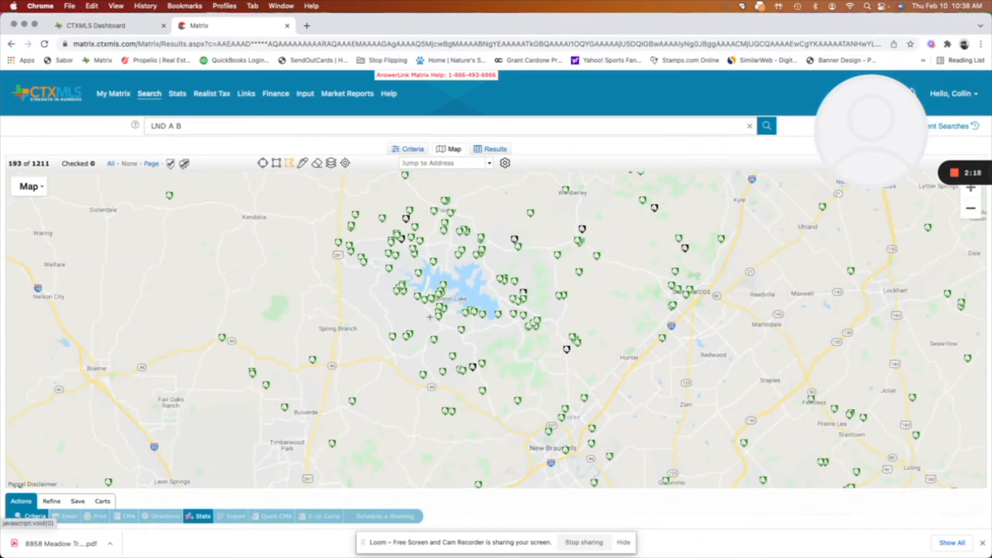
{"action": "left_click", "coordinate": [373, 262]}
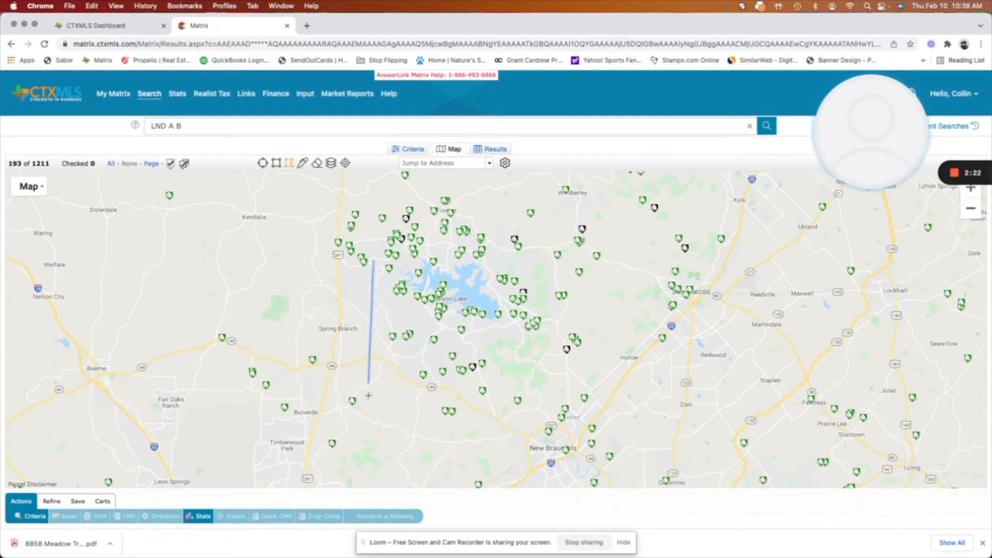
{"action": "left_click", "coordinate": [358, 426]}
{"action": "left_click", "coordinate": [484, 455]}
{"action": "left_click", "coordinate": [546, 396]}
{"action": "left_click", "coordinate": [552, 329]}
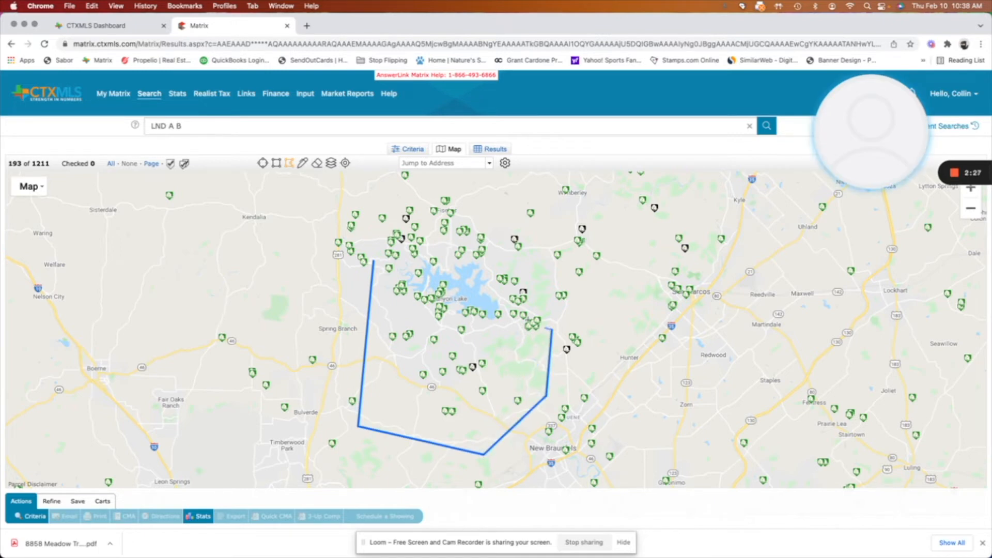
{"action": "double_click", "coordinate": [452, 279]}
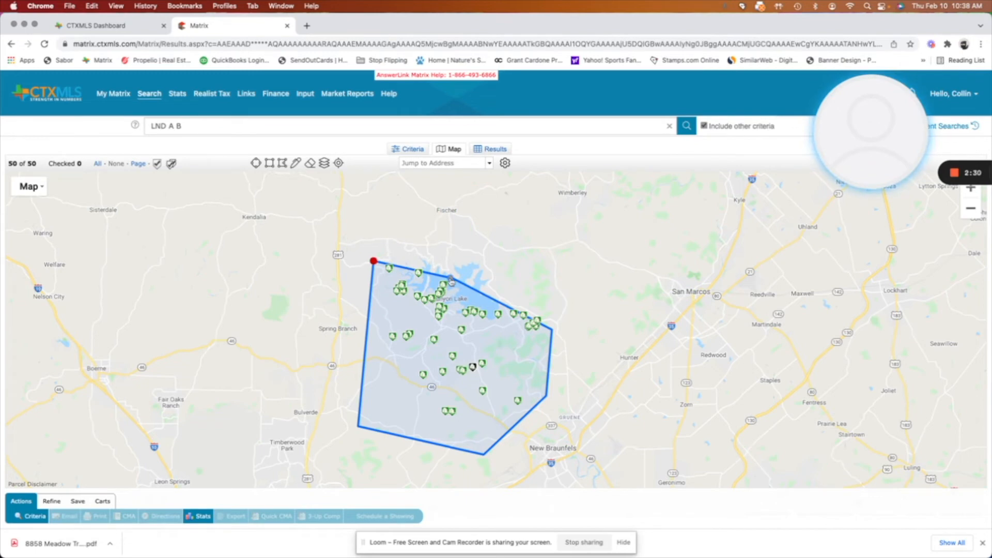
- Restrict the listing status criteria to Coming Soon and Active, leaving out Pending Take Backups
{"action": "left_click", "coordinate": [407, 150]}
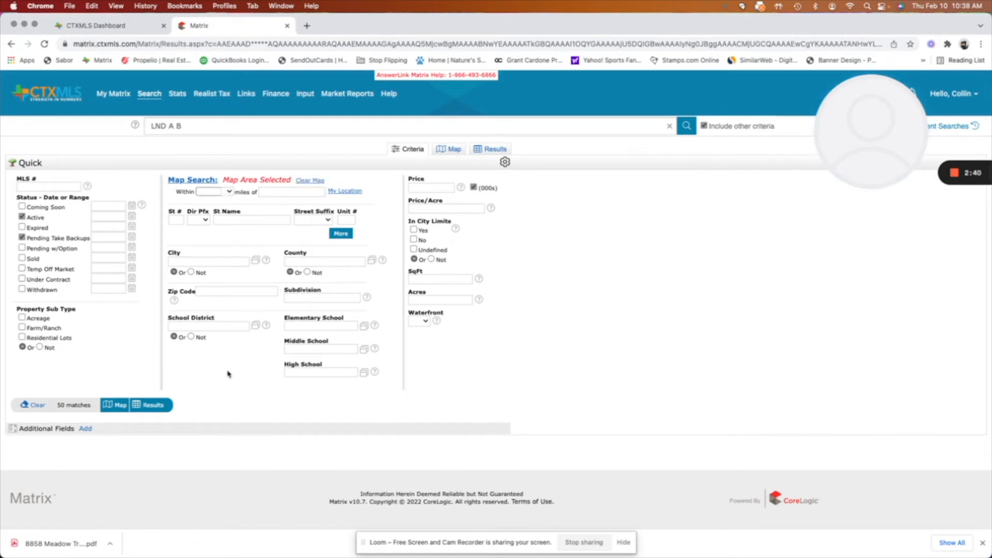
{"action": "left_click", "coordinate": [54, 207]}
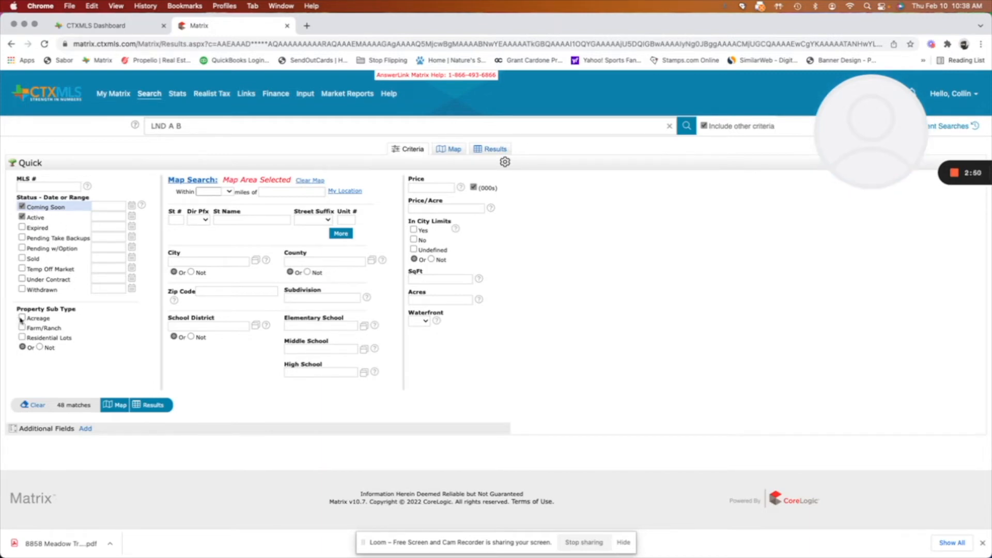
{"action": "left_click", "coordinate": [418, 188]}
{"action": "type", "text": "100"}
{"action": "key", "text": "BackSpace"}
{"action": "key", "text": "BackSpace"}
{"action": "key", "text": "BackSpace"}
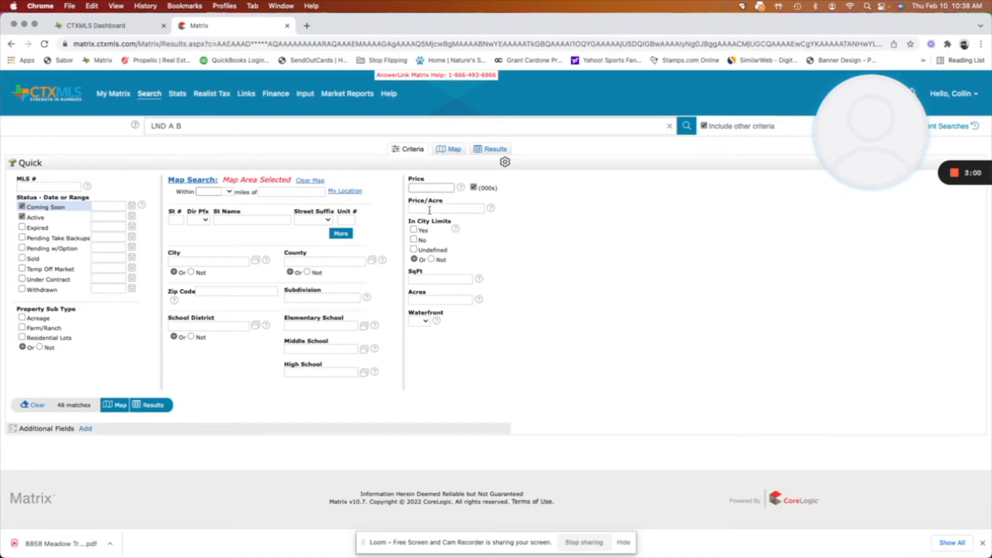
- Check the acreage format help and set the acres criterion to 1.5+
{"action": "left_click", "coordinate": [425, 300]}
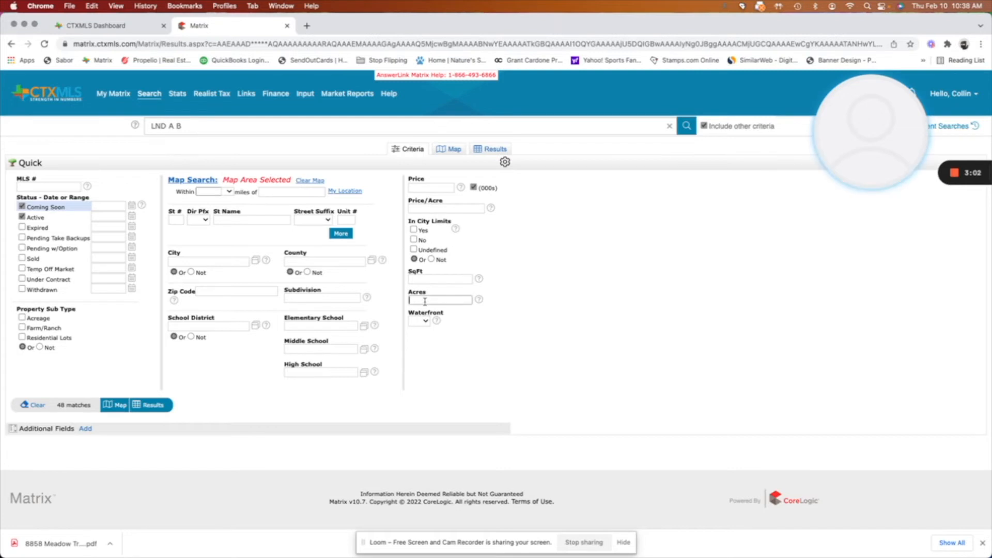
{"action": "type", "text": "1.5"}
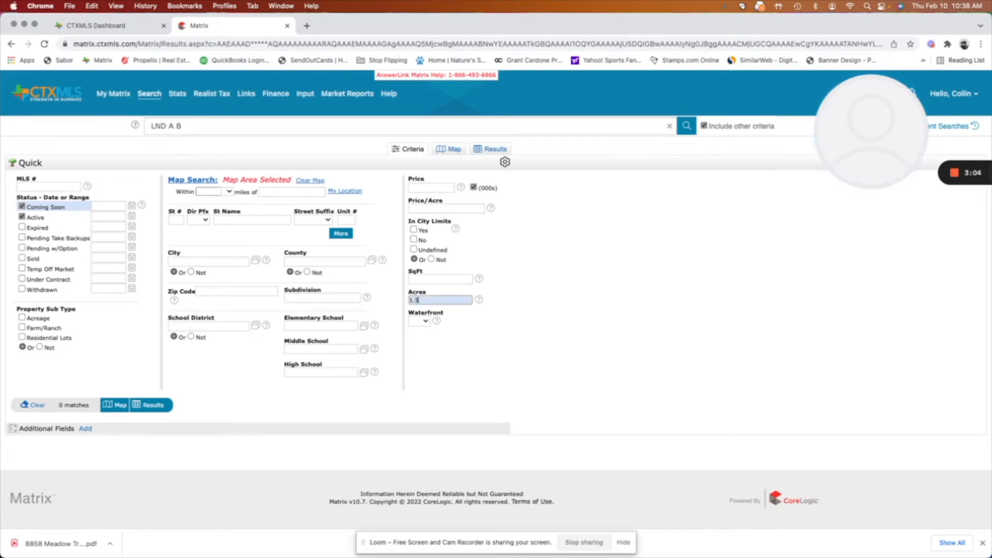
{"action": "left_click", "coordinate": [481, 300]}
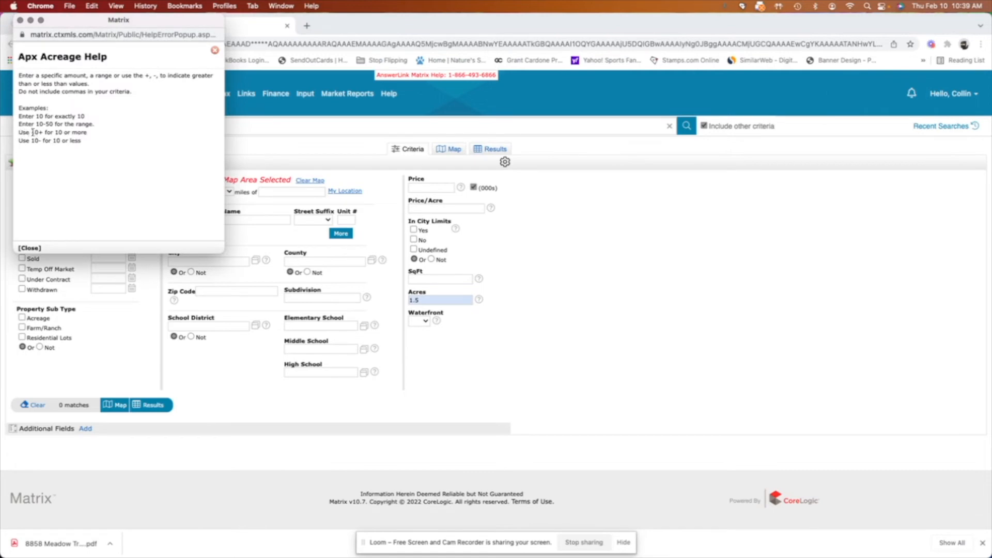
{"action": "left_click", "coordinate": [21, 21]}
{"action": "left_click", "coordinate": [424, 300]}
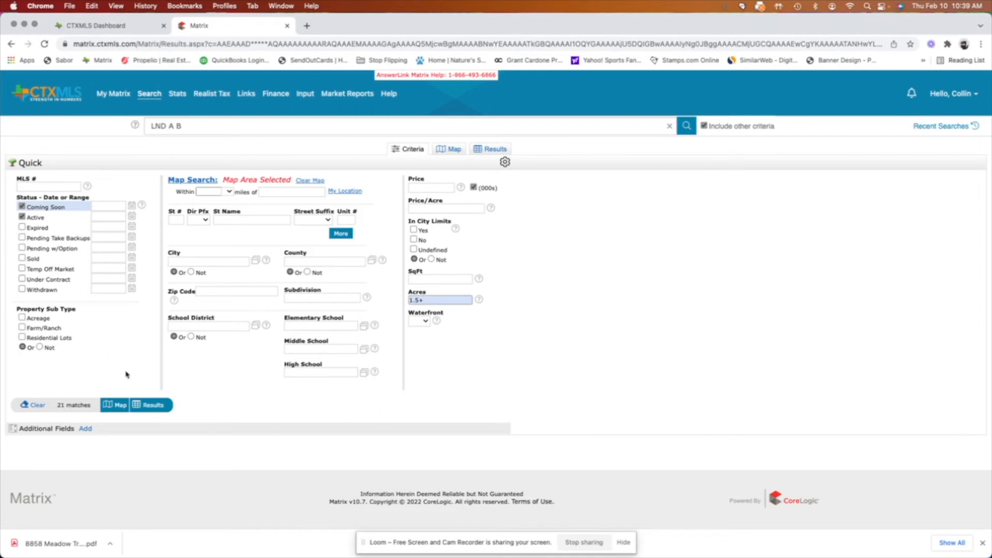
- View the matching land listings on the map and as a results list, and return to the map
{"action": "left_click", "coordinate": [120, 406]}
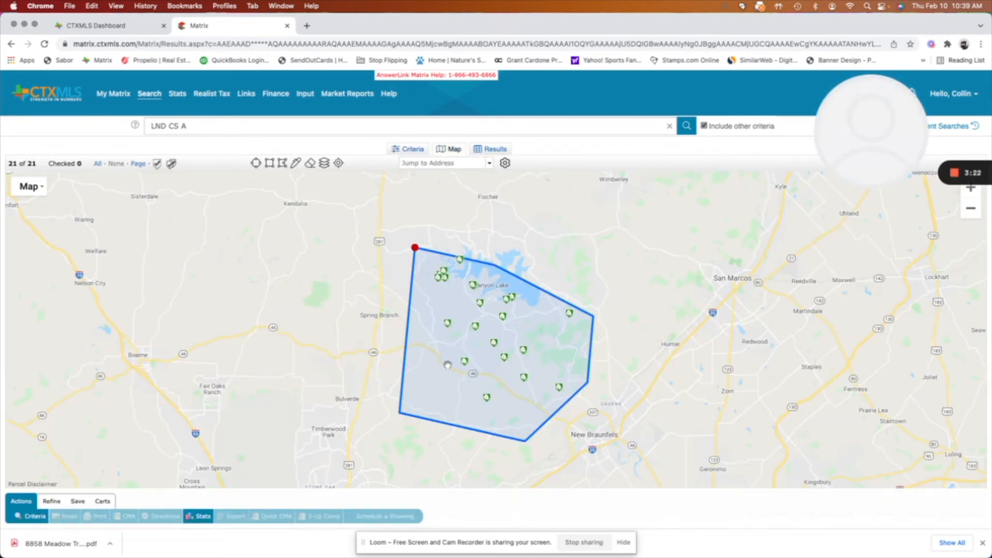
{"action": "left_click", "coordinate": [496, 150]}
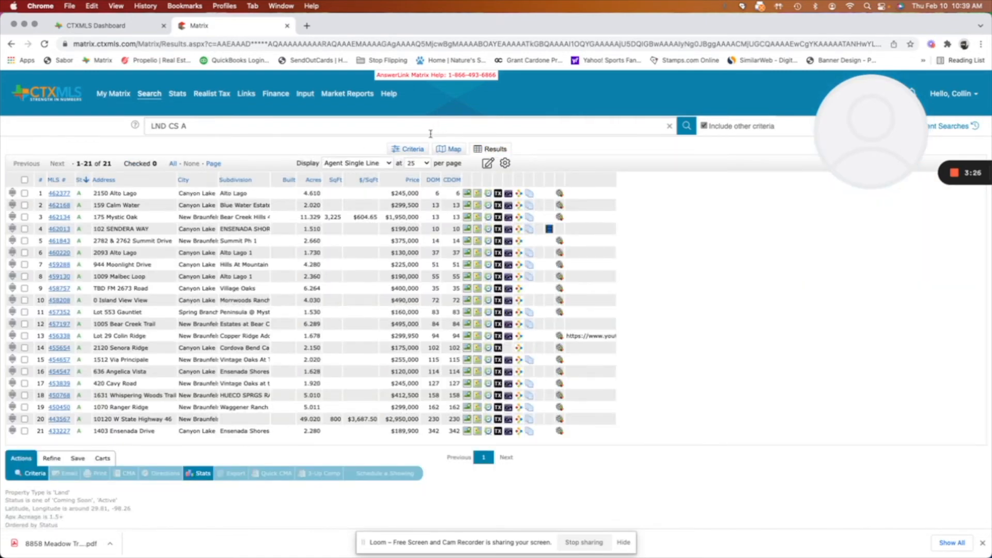
{"action": "left_click", "coordinate": [410, 151]}
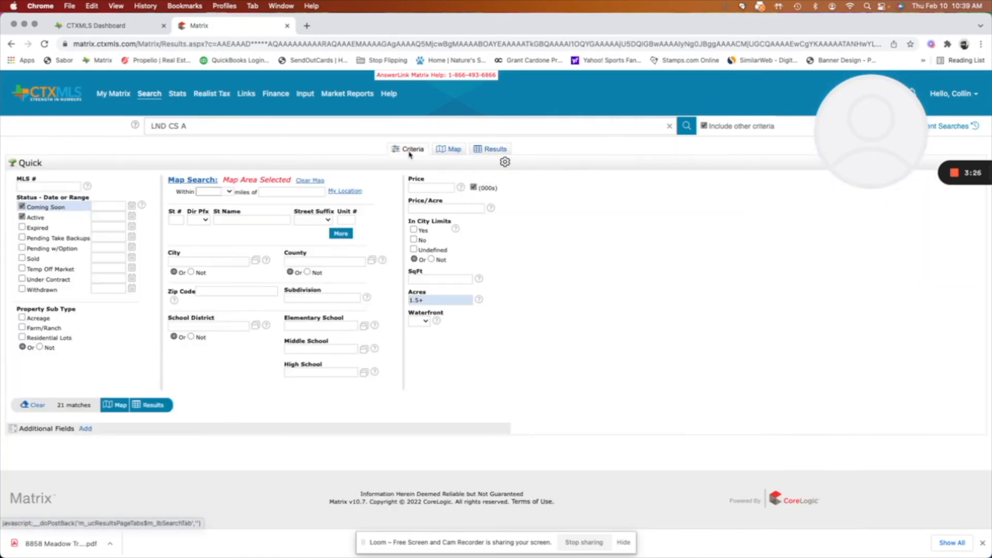
{"action": "left_click", "coordinate": [454, 150]}
- Start a new auto email from the current land search
{"action": "scroll", "coordinate": [512, 481], "scroll_direction": "down", "scroll_amount": 1}
{"action": "scroll", "coordinate": [514, 481], "scroll_direction": "up", "scroll_amount": 1}
{"action": "scroll", "coordinate": [511, 512], "scroll_direction": "down", "scroll_amount": 1}
{"action": "scroll", "coordinate": [509, 513], "scroll_direction": "down", "scroll_amount": 2}
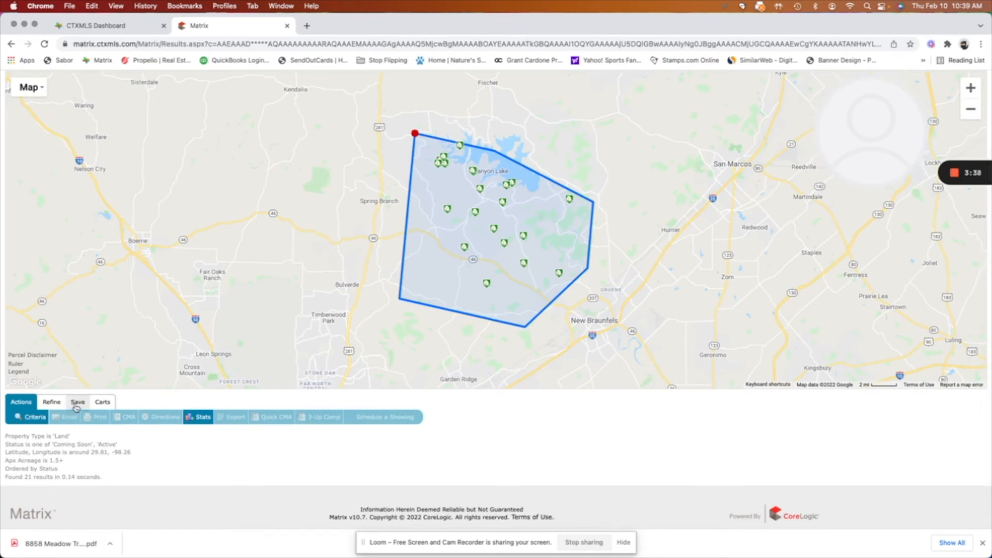
{"action": "left_click", "coordinate": [77, 403]}
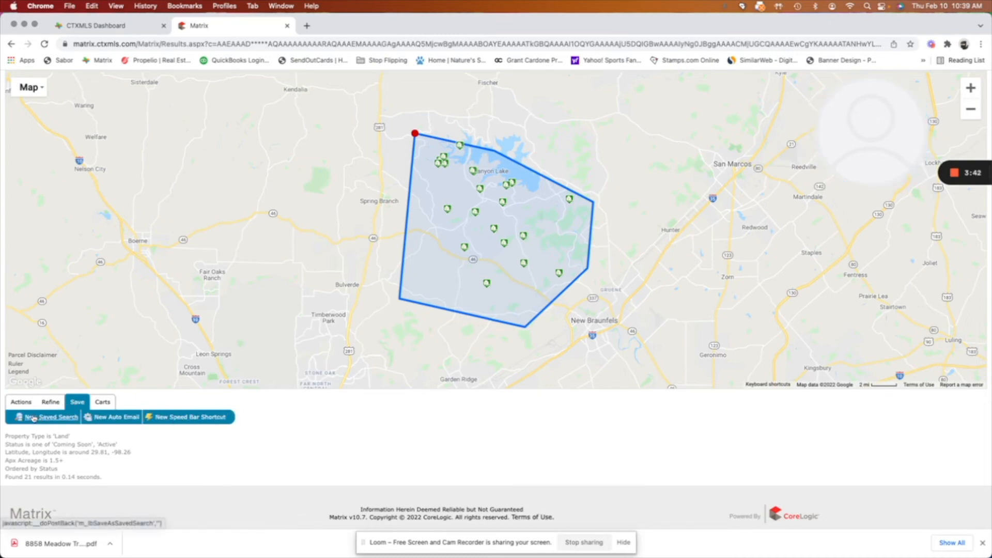
{"action": "left_click", "coordinate": [122, 417]}
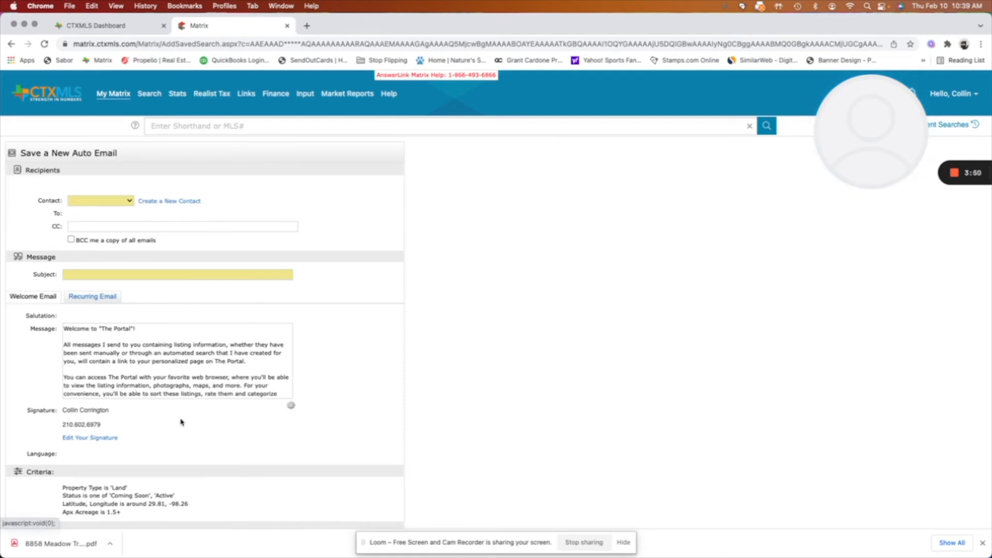
- Examine the contact, CC and subject fields of the new auto email form
{"action": "scroll", "coordinate": [222, 485], "scroll_direction": "down", "scroll_amount": 2}
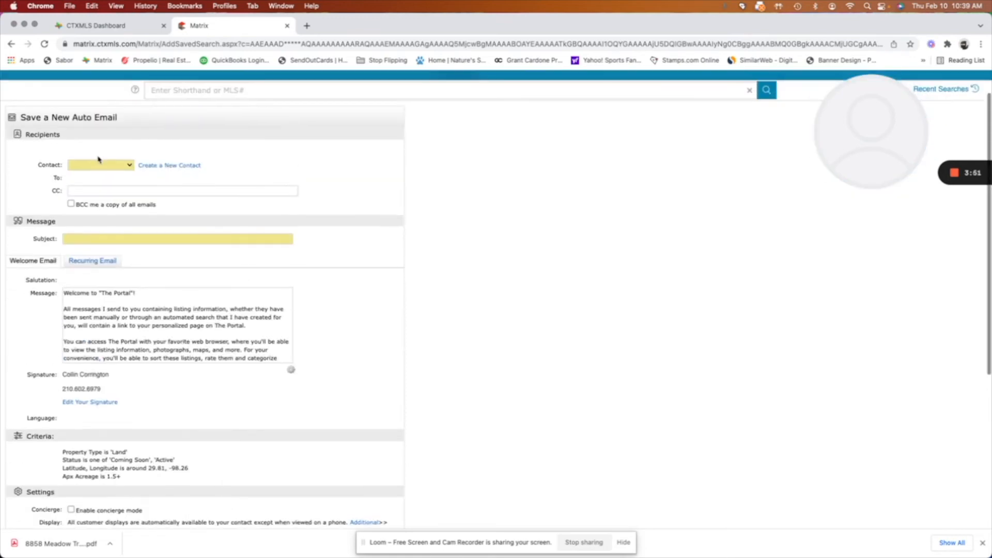
{"action": "left_click", "coordinate": [124, 164]}
{"action": "left_click", "coordinate": [160, 148]}
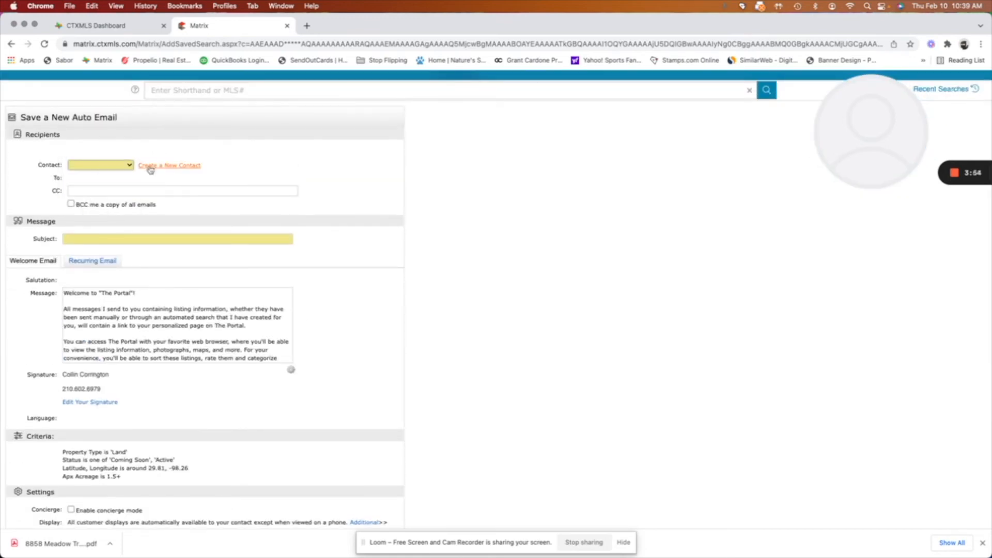
{"action": "left_click", "coordinate": [80, 190]}
{"action": "left_click", "coordinate": [392, 263]}
{"action": "scroll", "coordinate": [313, 343], "scroll_direction": "down", "scroll_amount": 3}
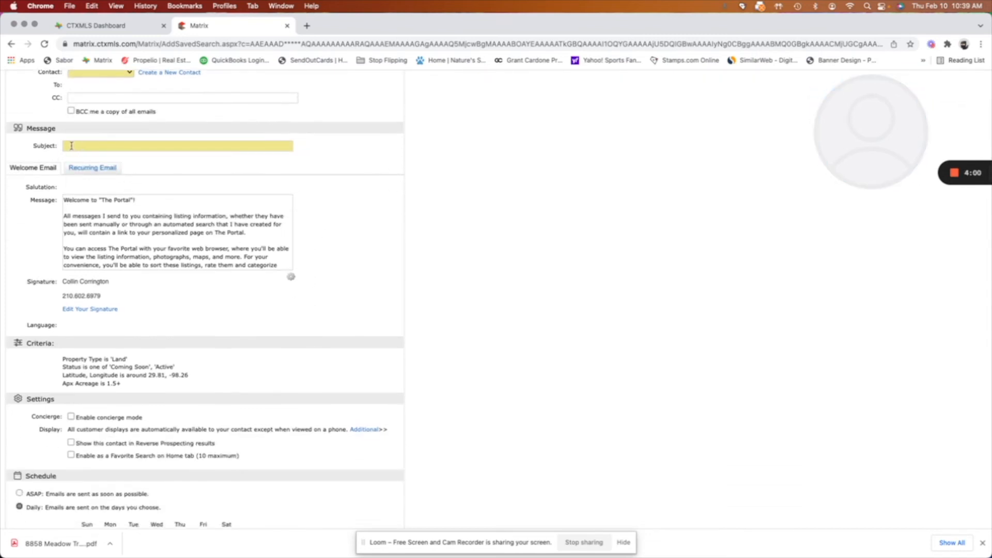
{"action": "left_click", "coordinate": [94, 149]}
{"action": "left_click", "coordinate": [342, 221]}
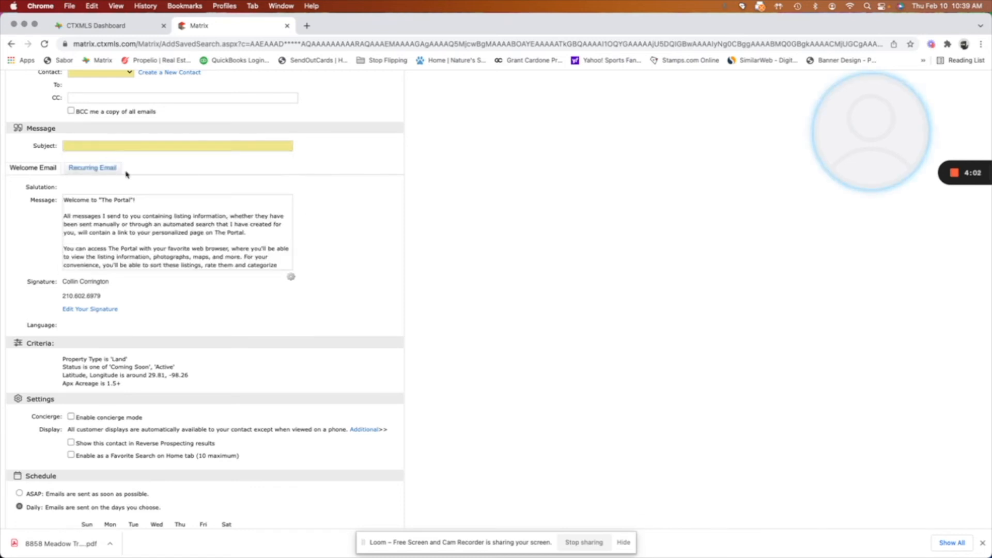
- Set the auto email's subject to Central Texas MLS Search and check its recurring and welcome messages
{"action": "scroll", "coordinate": [148, 365], "scroll_direction": "down", "scroll_amount": 1}
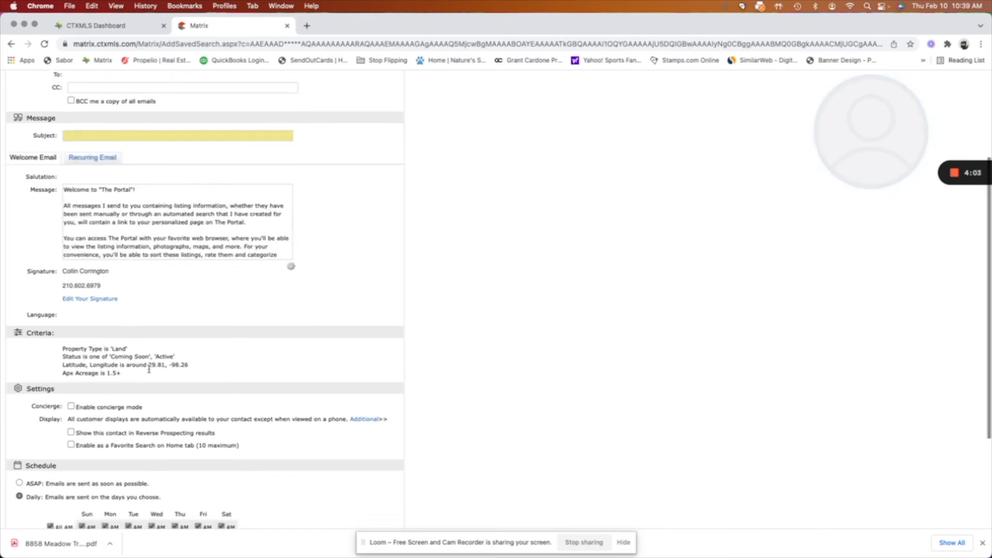
{"action": "left_click", "coordinate": [77, 135]}
{"action": "type", "text": "Central"}
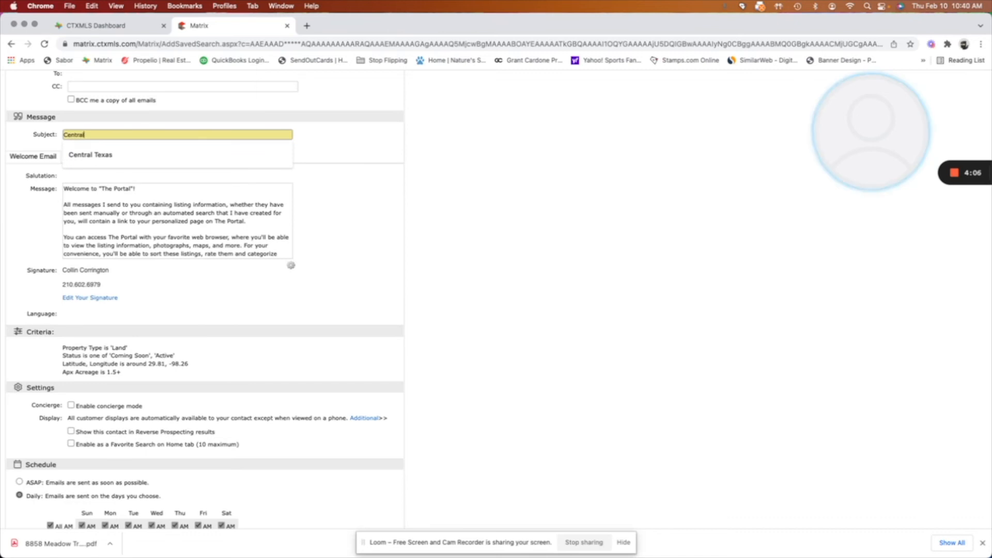
{"action": "type", "text": " Texas MLS S"}
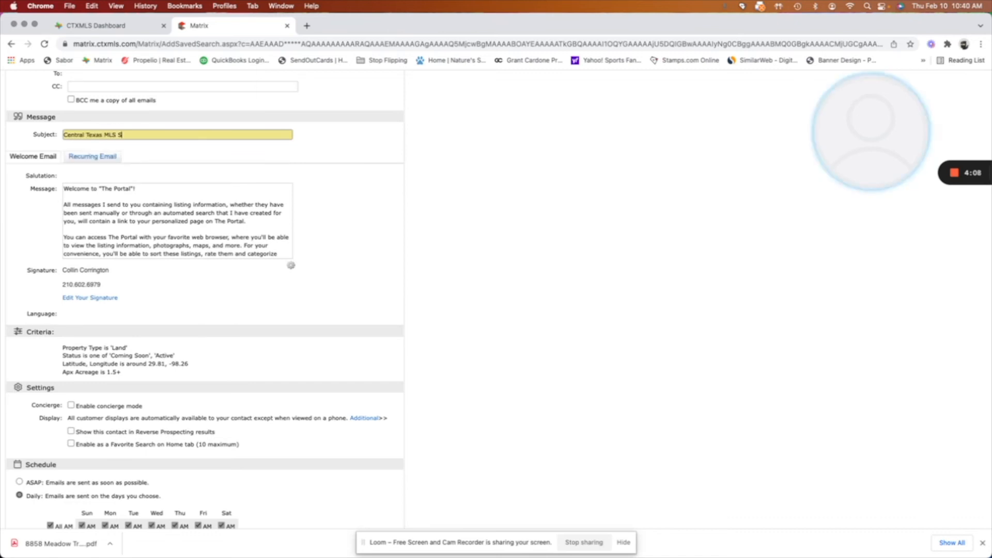
{"action": "type", "text": "earch"}
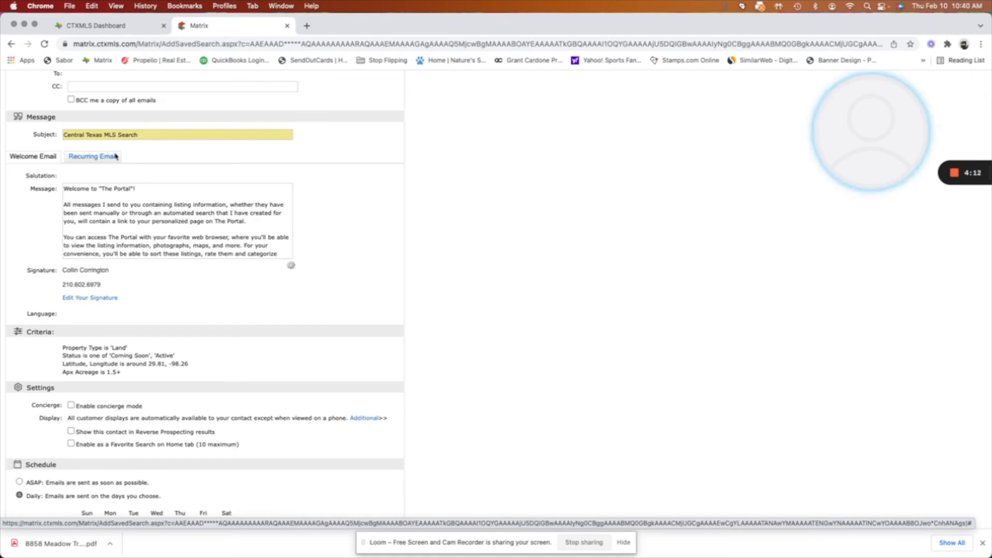
{"action": "left_click", "coordinate": [81, 160]}
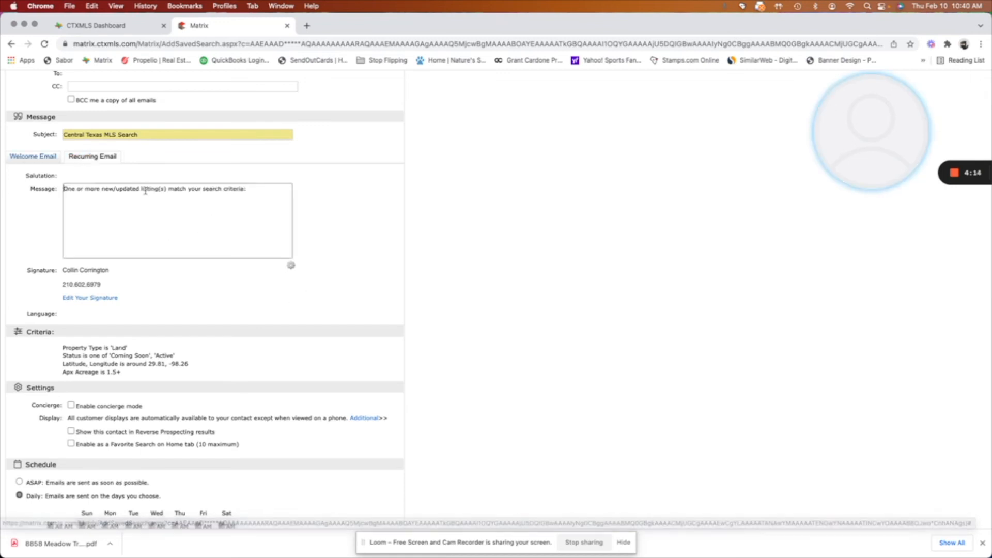
{"action": "left_click", "coordinate": [33, 159]}
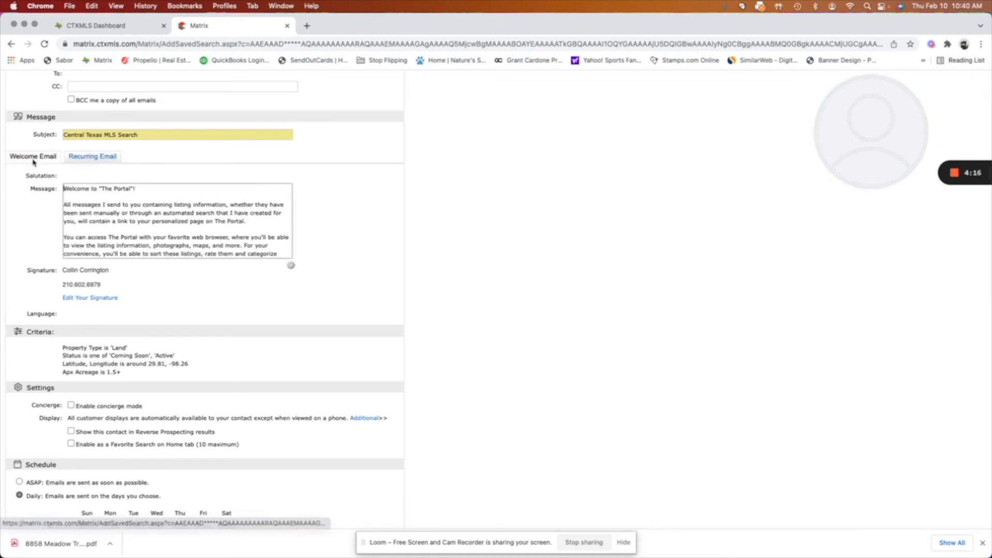
- Add PM delivery on all days to the daily email schedule and review the whole form
{"action": "scroll", "coordinate": [328, 383], "scroll_direction": "down", "scroll_amount": 5}
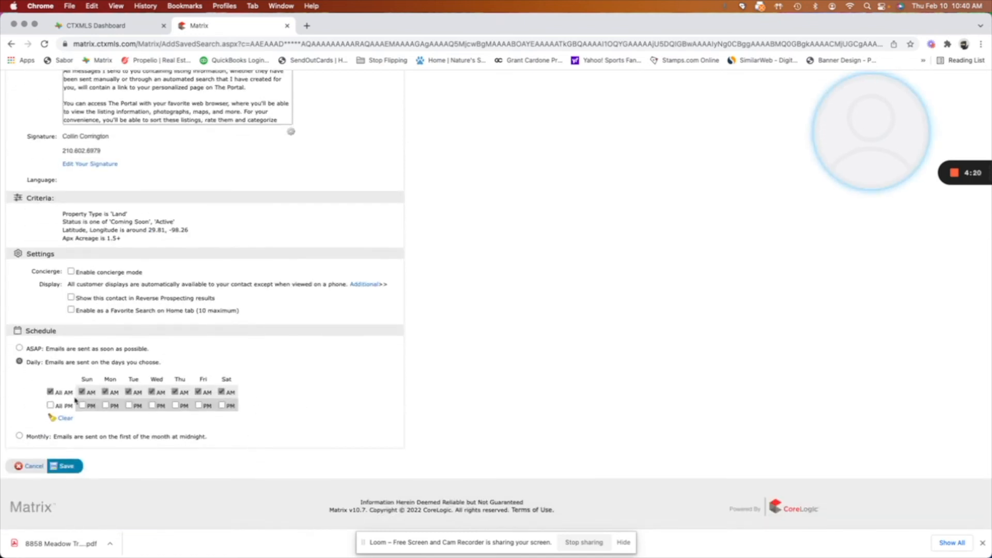
{"action": "left_click", "coordinate": [49, 405]}
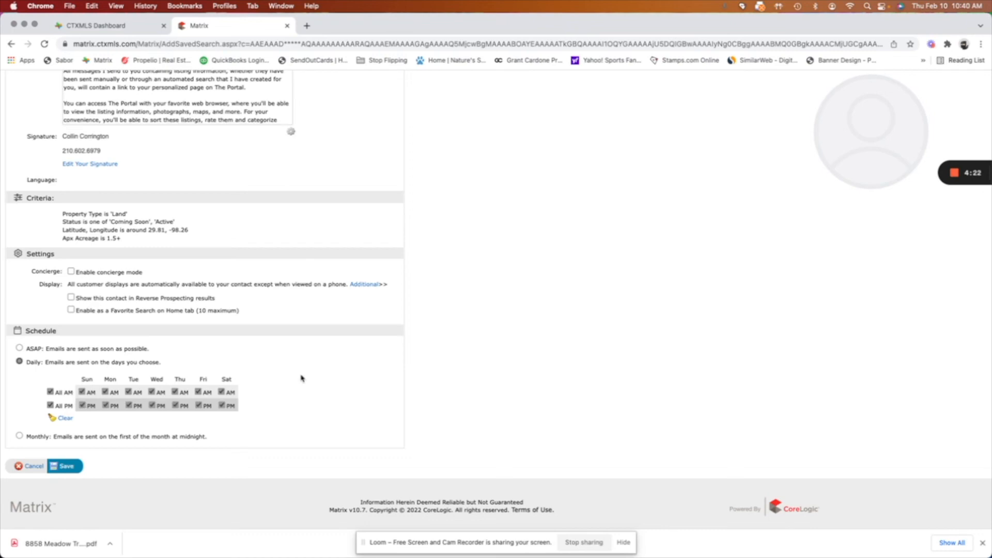
{"action": "scroll", "coordinate": [301, 379], "scroll_direction": "up", "scroll_amount": 10}
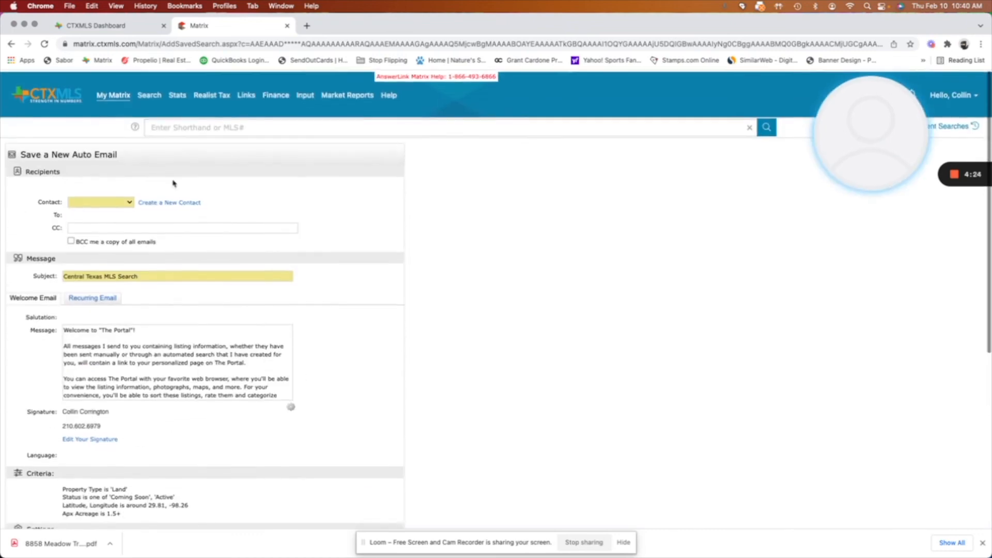
{"action": "scroll", "coordinate": [187, 314], "scroll_direction": "down", "scroll_amount": 10}
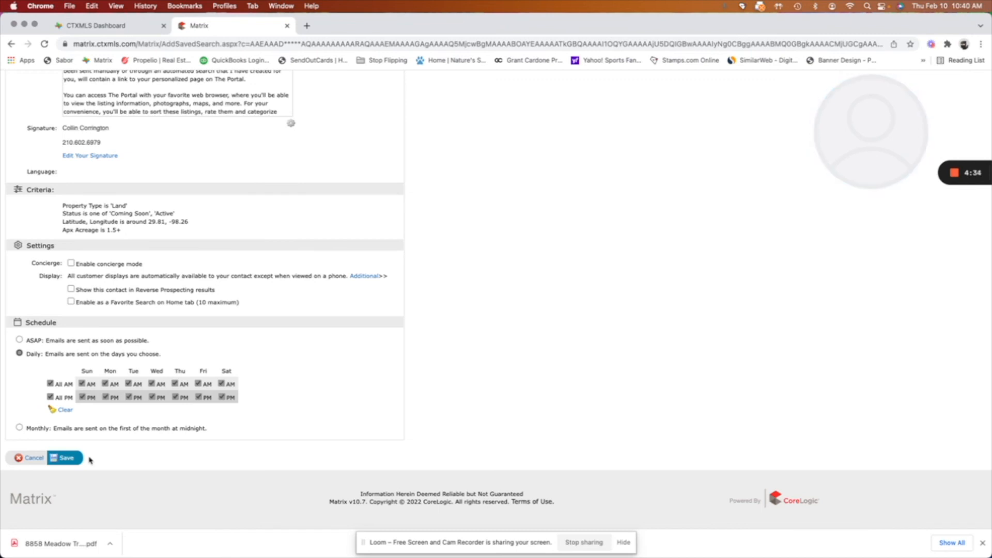
{"action": "scroll", "coordinate": [90, 460], "scroll_direction": "up", "scroll_amount": 5}
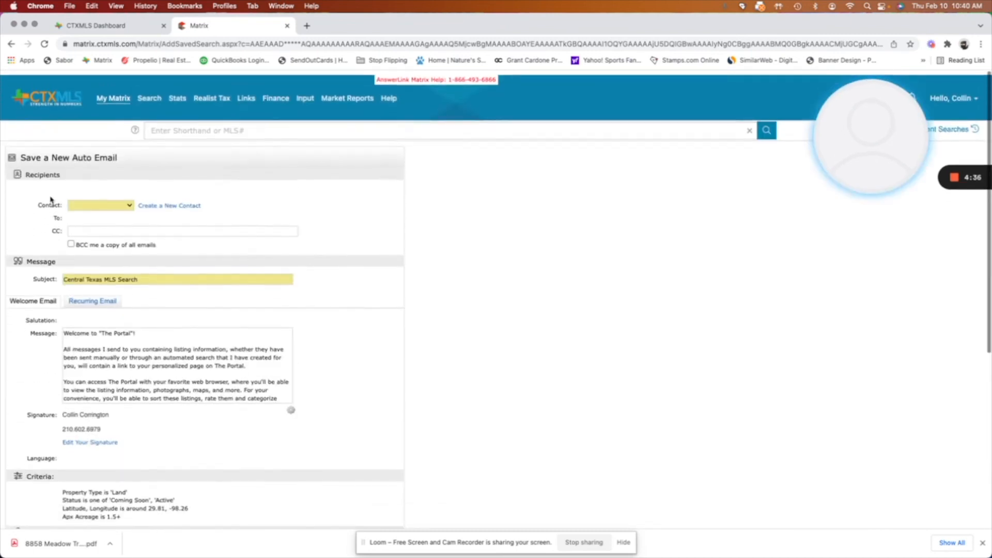
- Open the list of property search types
{"action": "mouse_move", "coordinate": [149, 94]}
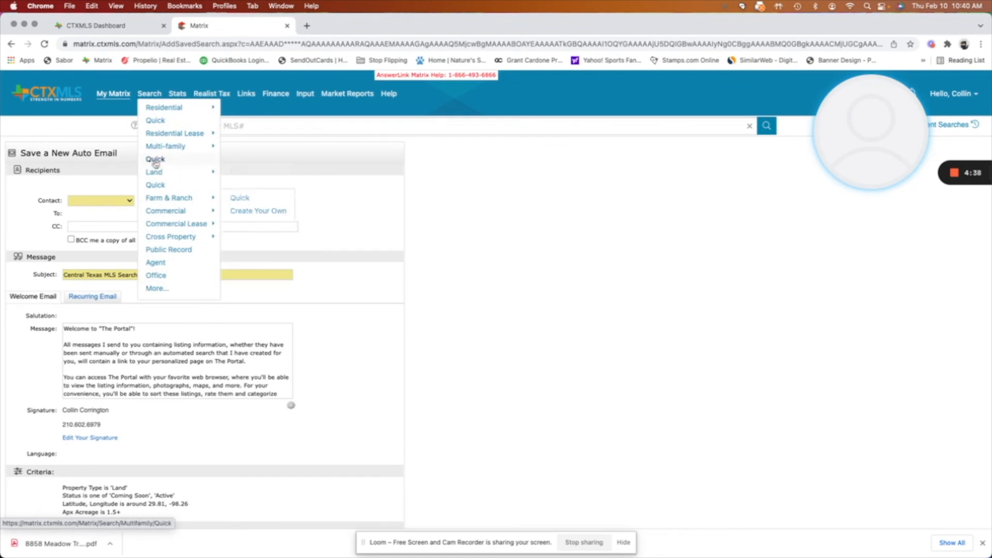